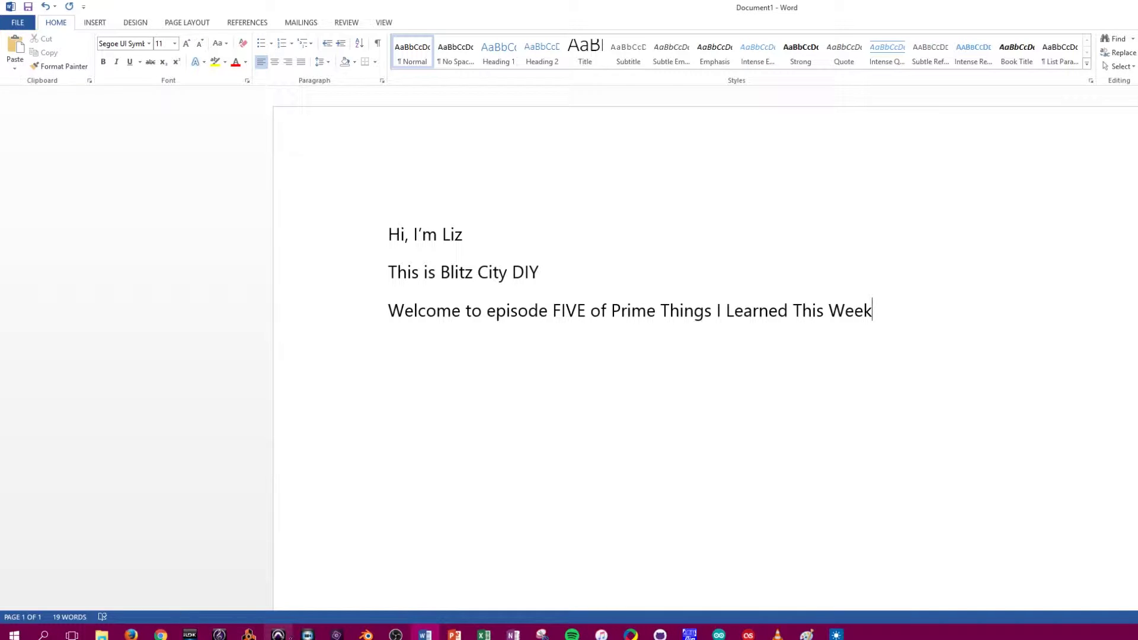
left_click(278, 635)
key("Return")
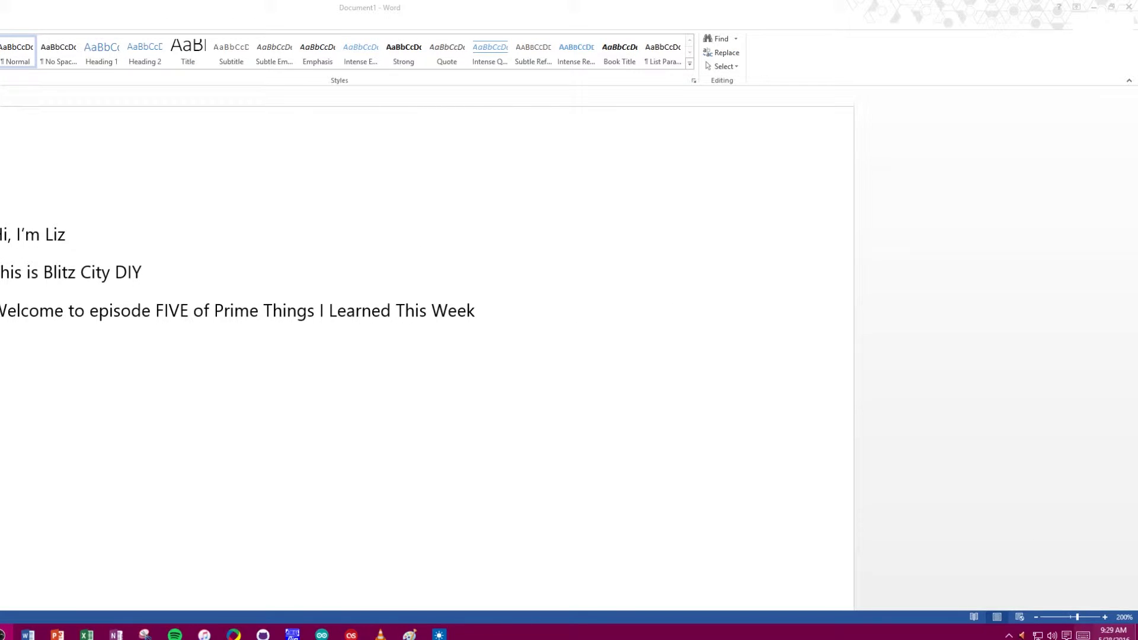
left_click(1113, 634)
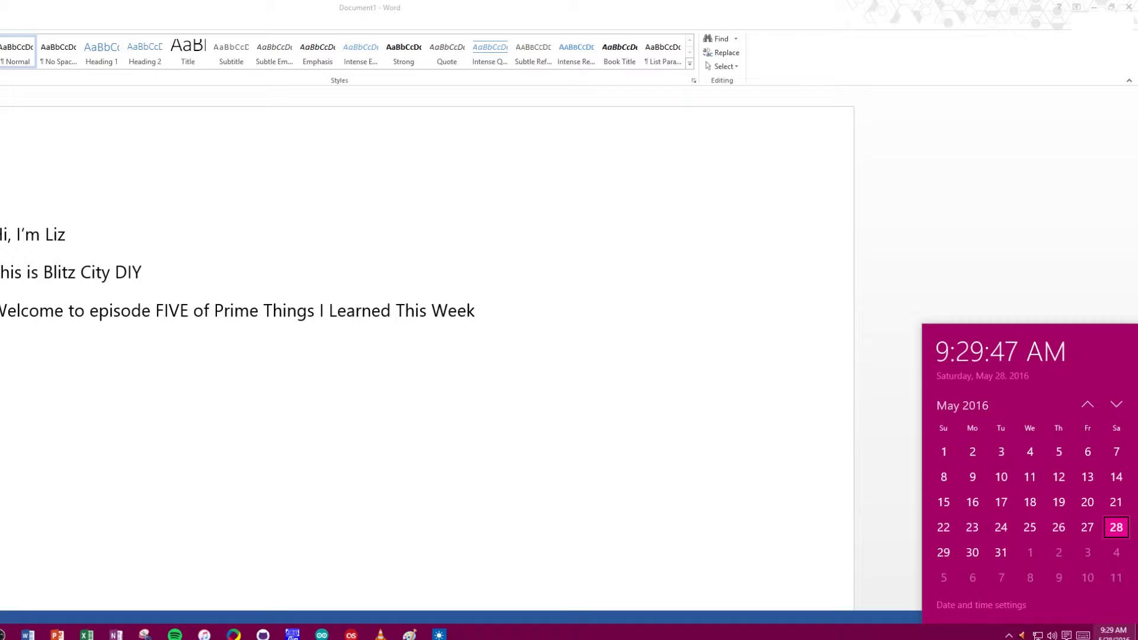
left_click(1113, 634)
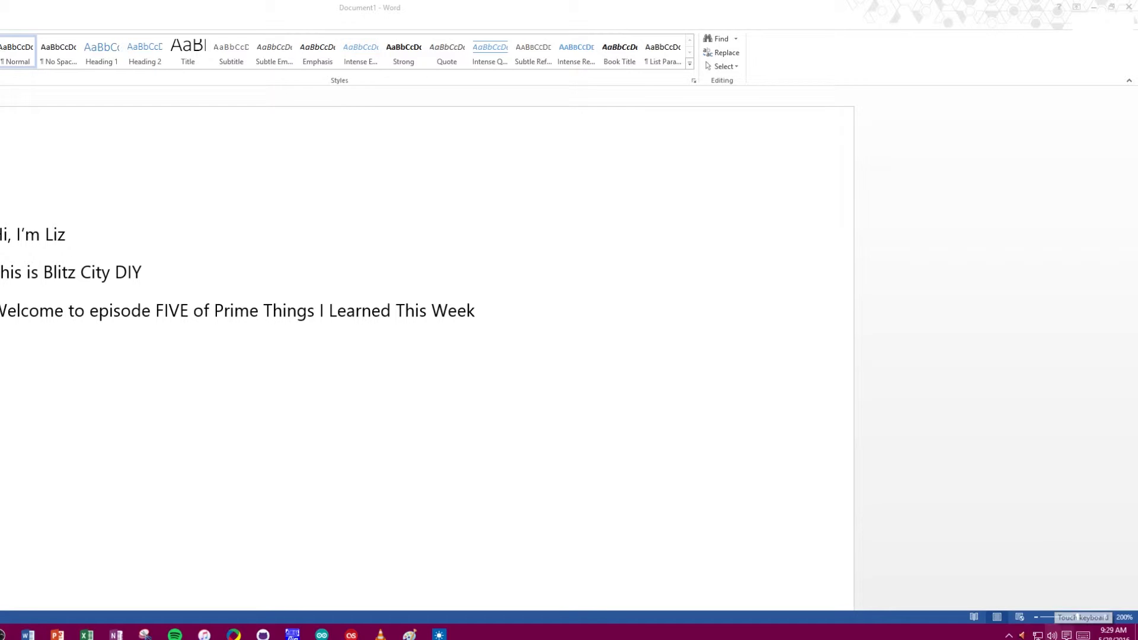
Step: Hide the touch keyboard button from the taskbar and show it again
right_click(967, 635)
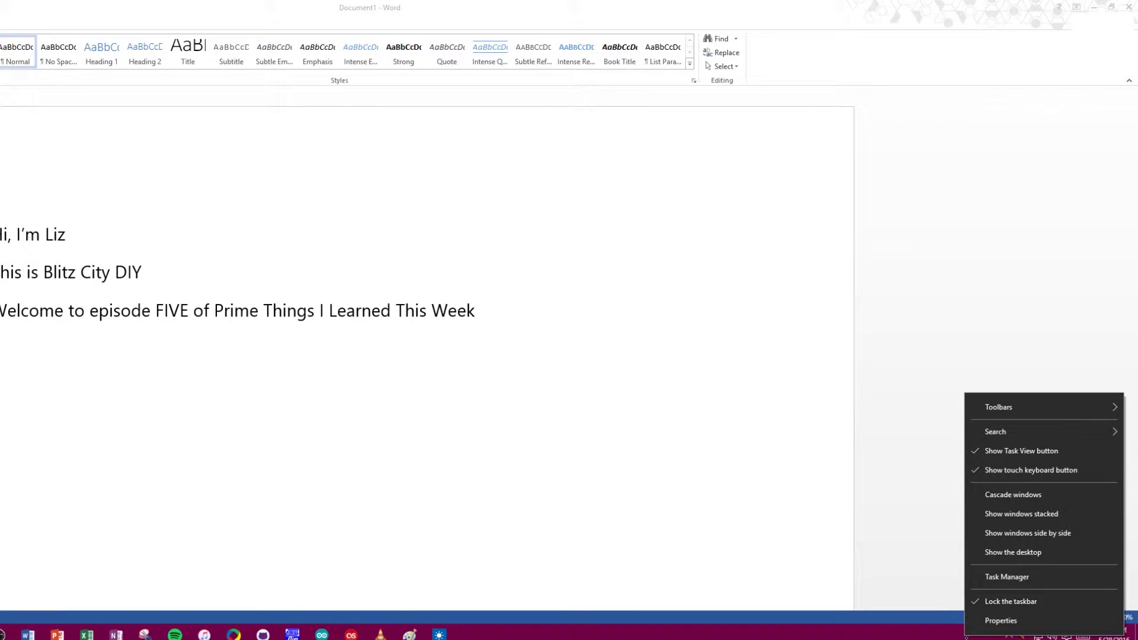
left_click(1097, 477)
right_click(1064, 635)
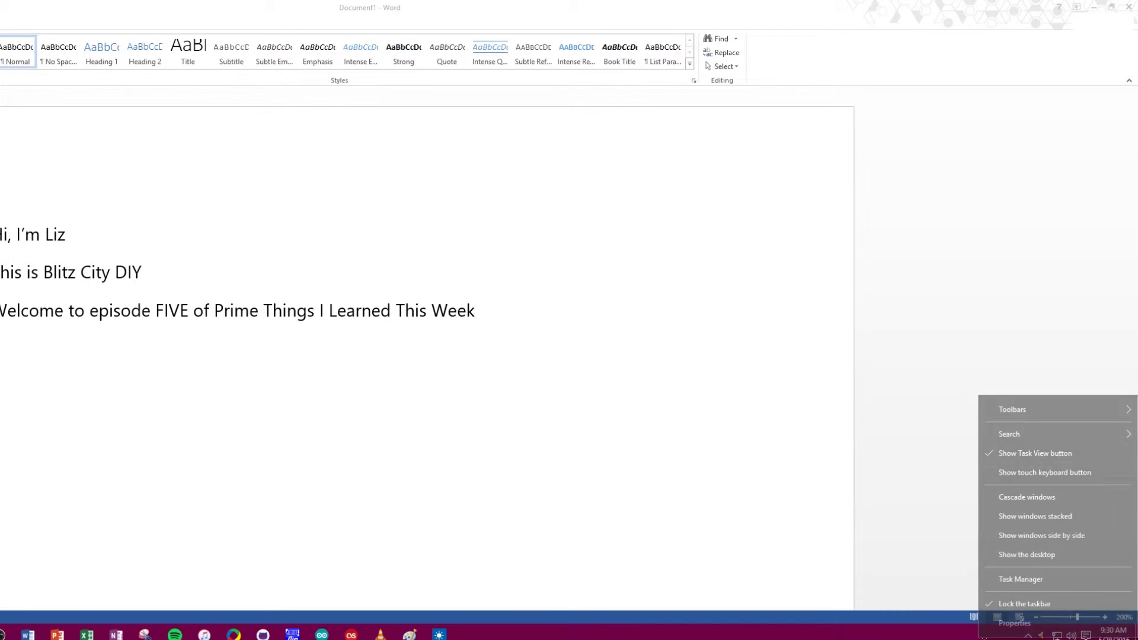
left_click(1043, 477)
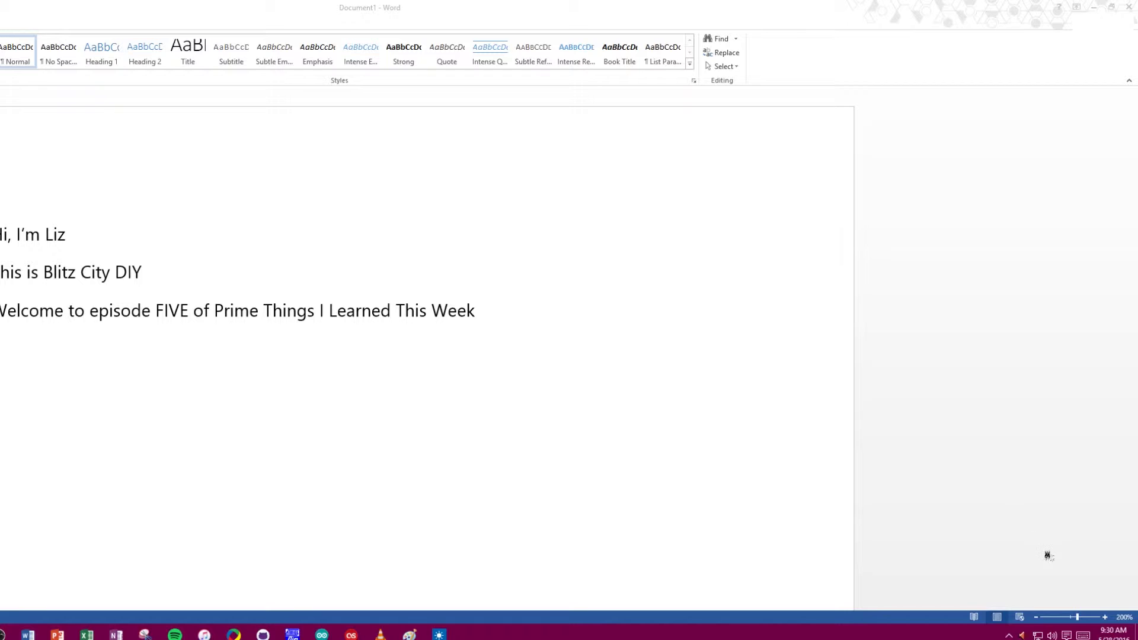
Step: Open the touch keyboard and try its docked layout before switching it back to the floating layout
left_click(1084, 635)
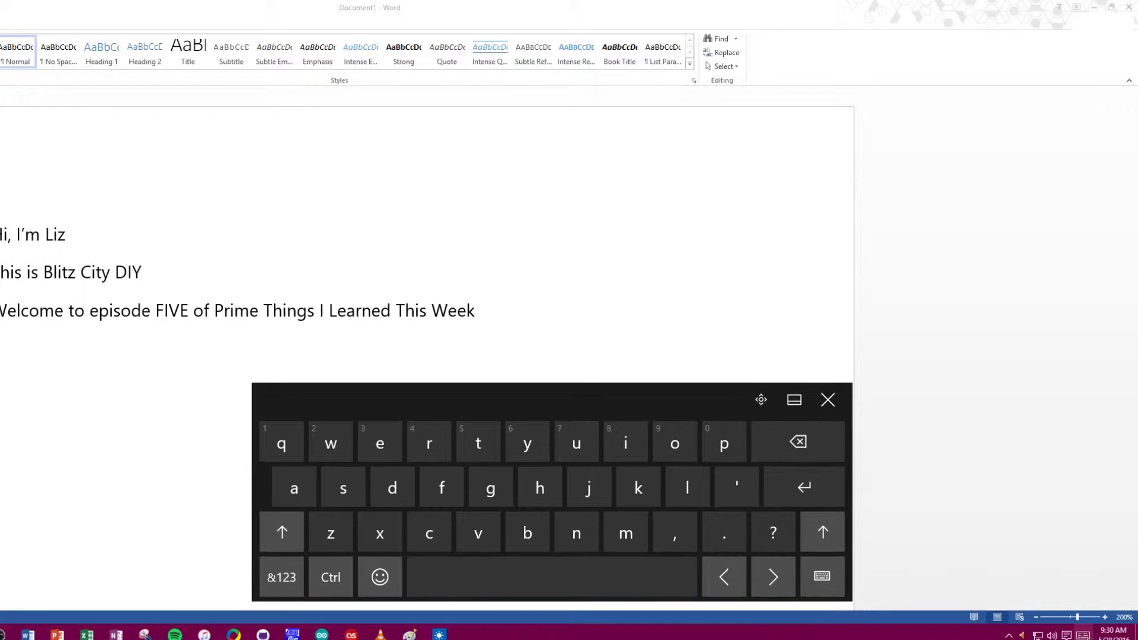
left_click_drag(554, 406, 347, 288)
left_click(603, 289)
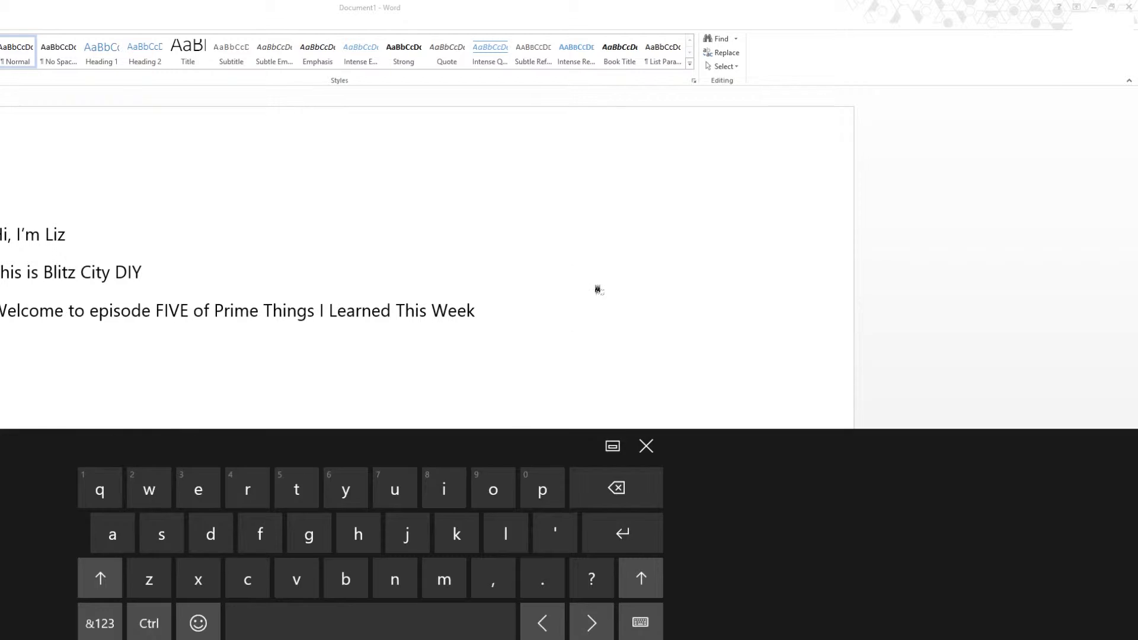
left_click(611, 446)
Step: Move the floating touch keyboard above and beside the document text so that all lines stay clear
left_click_drag(394, 43, 590, 348)
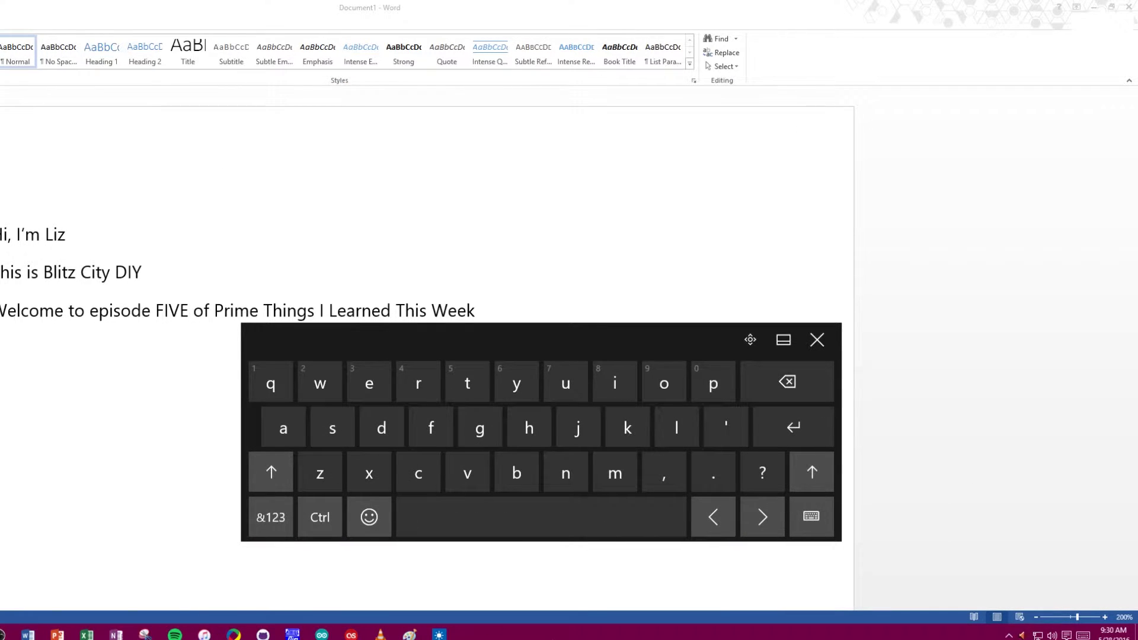
left_click_drag(676, 340, 759, 224)
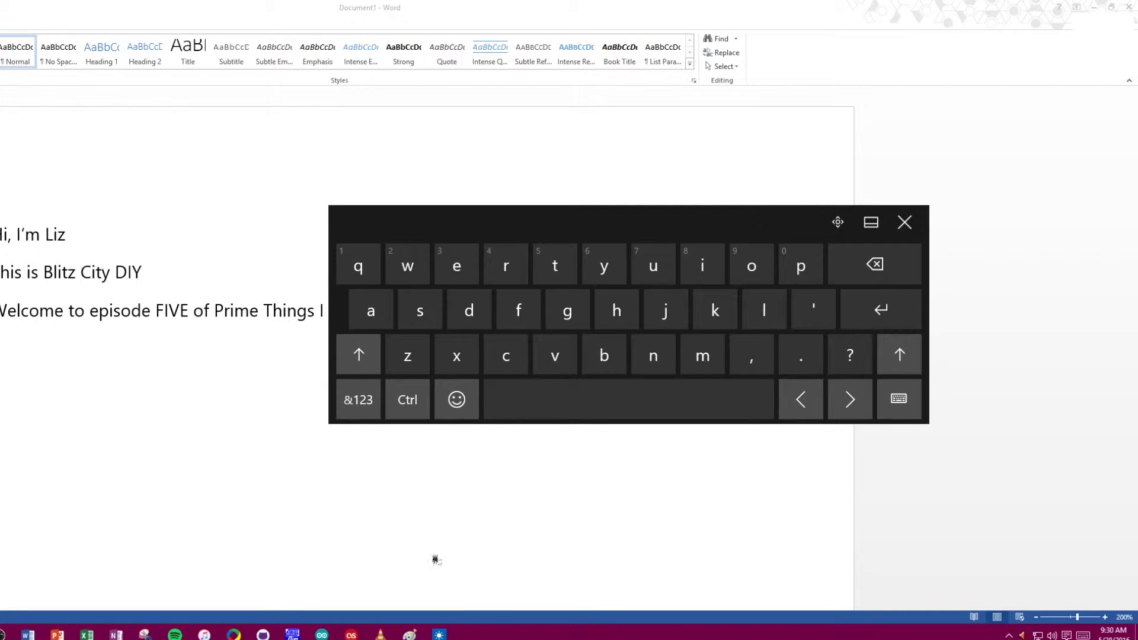
left_click_drag(603, 229, 805, 95)
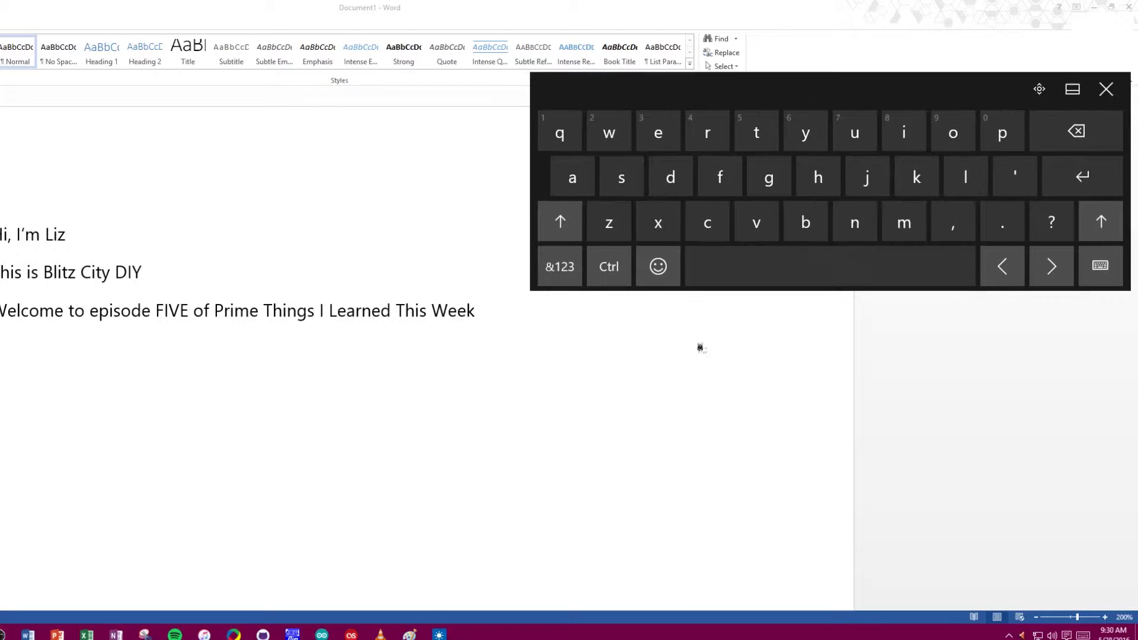
Step: Using the touch keyboard, add the line "Hi" below the Welcome line and start another new line
left_click(478, 311)
left_click(837, 185)
left_click(902, 139)
left_click(1101, 187)
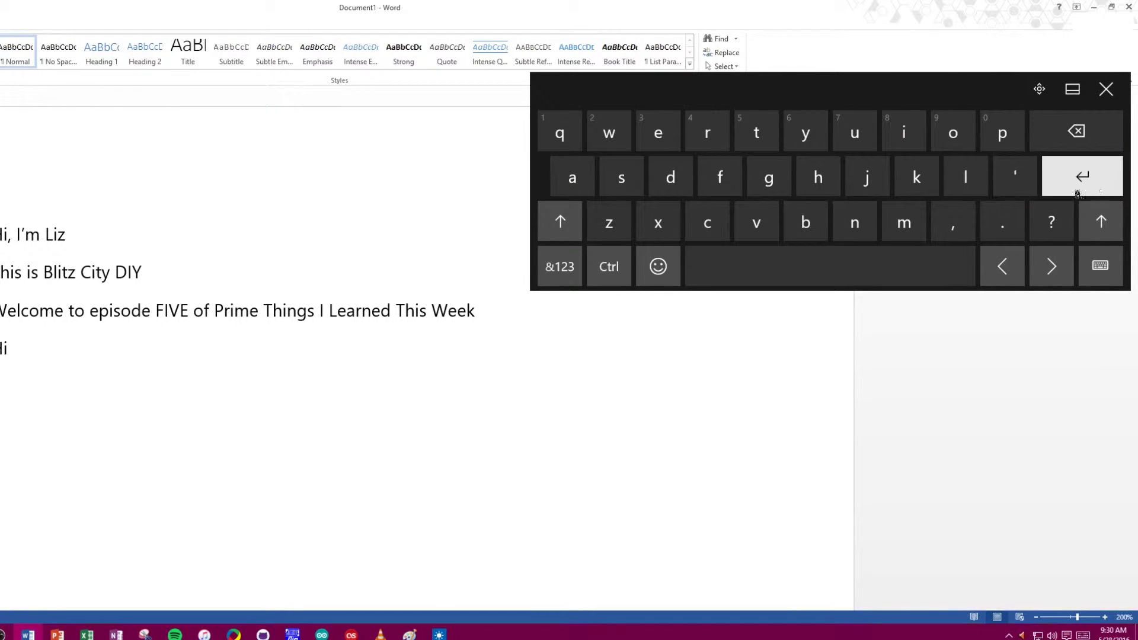
Step: Enter the letters "de" on the touch keyboard to call up word suggestions, and erase them
left_click(666, 187)
left_click(656, 133)
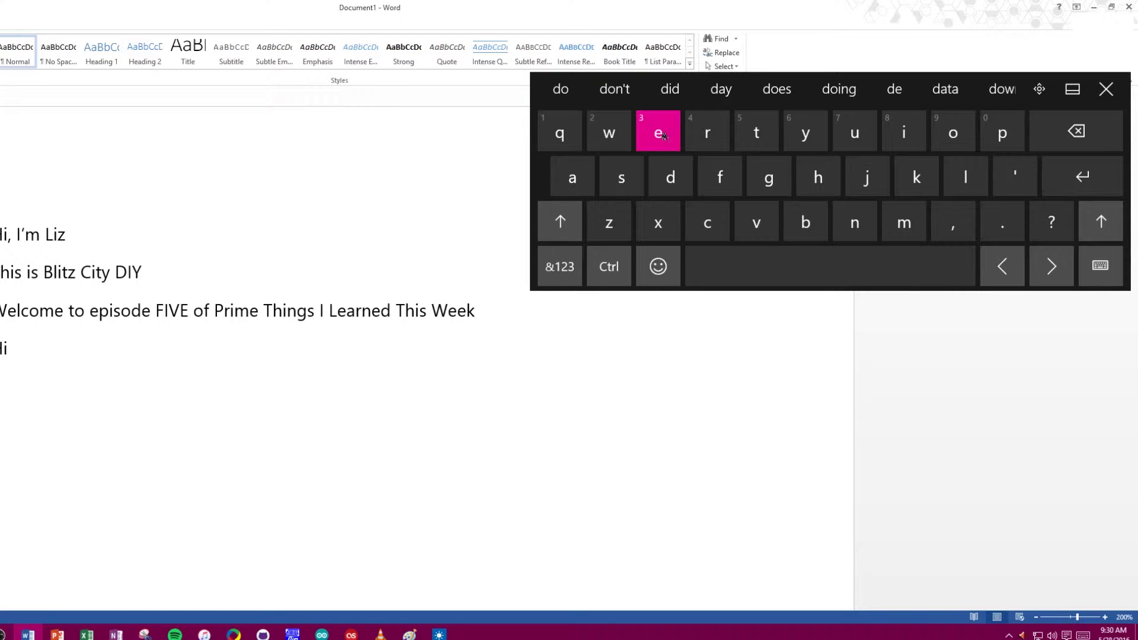
left_click(1072, 131)
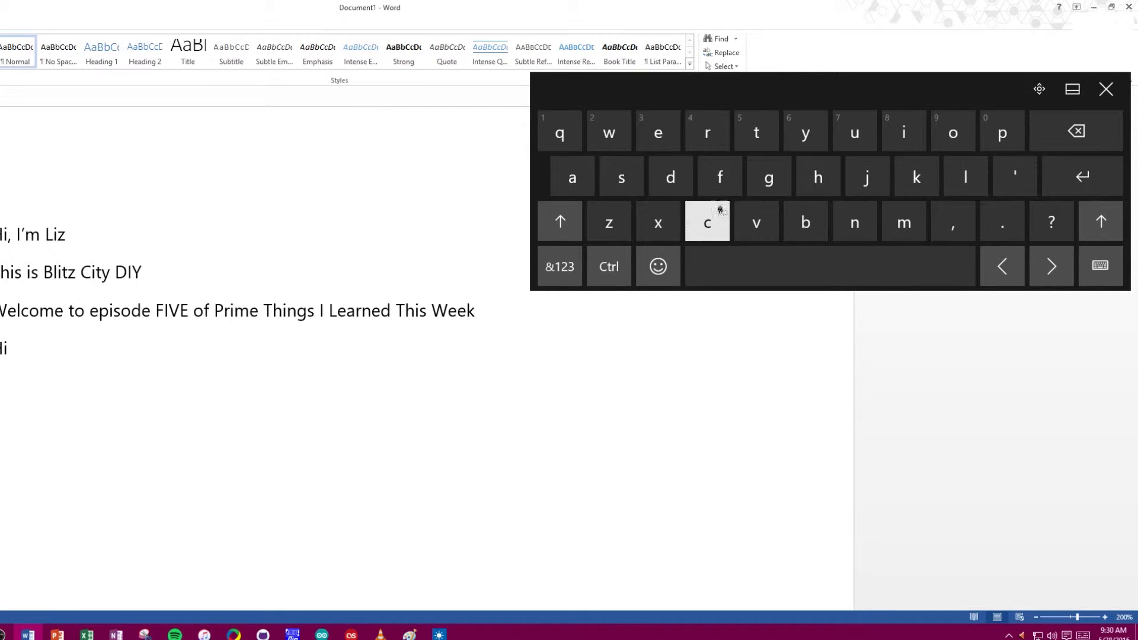
Step: Using the touch keyboard's emoji set, insert fireworks, sparkler, music notes, bow, heart, birthday cake and beating heart below "Hi"
left_click(663, 283)
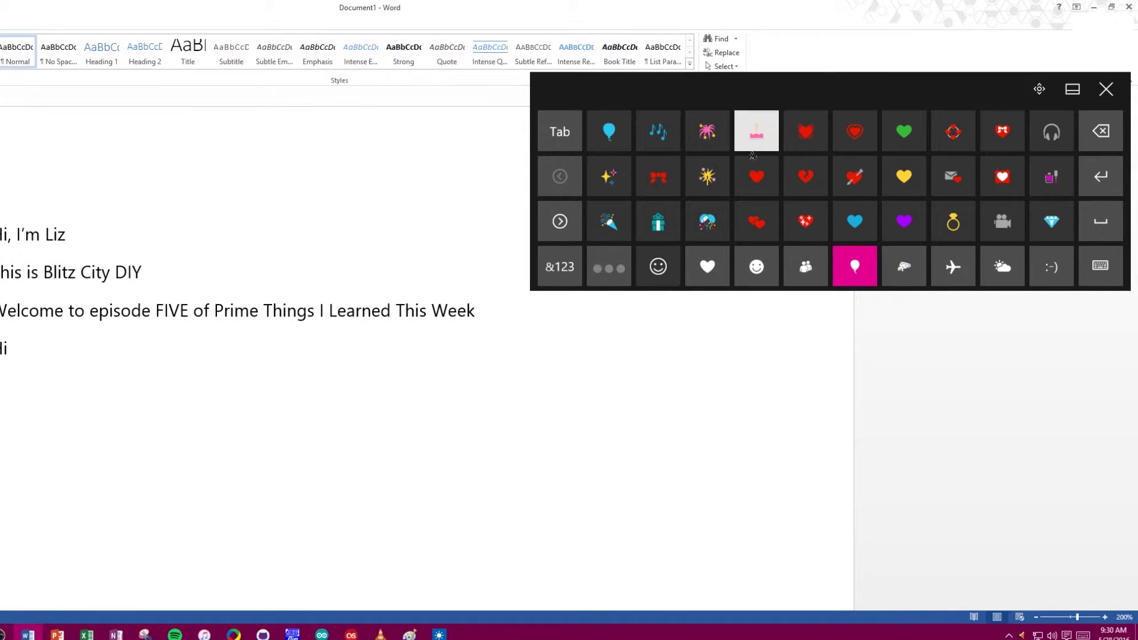
left_click(703, 143)
left_click(707, 176)
left_click(658, 131)
left_click(658, 176)
left_click(756, 176)
left_click(756, 131)
left_click(806, 131)
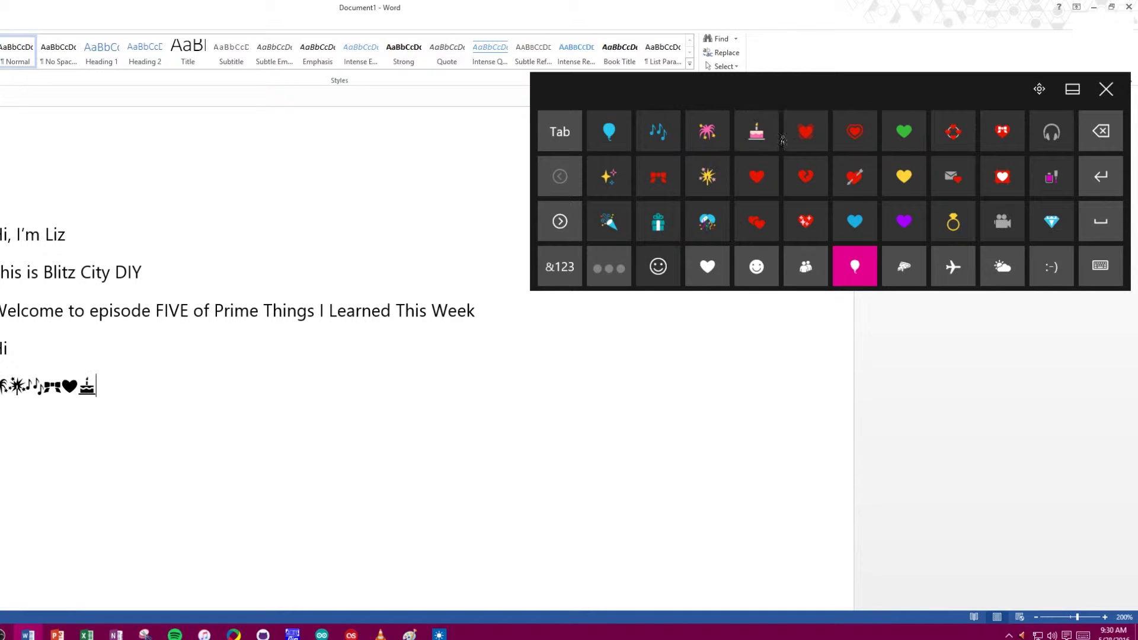
Step: Continue the emoji line with two hearts, sparkling heart, broken heart, revolving hearts, green heart and headphones
left_click(765, 228)
left_click(806, 221)
left_click(805, 176)
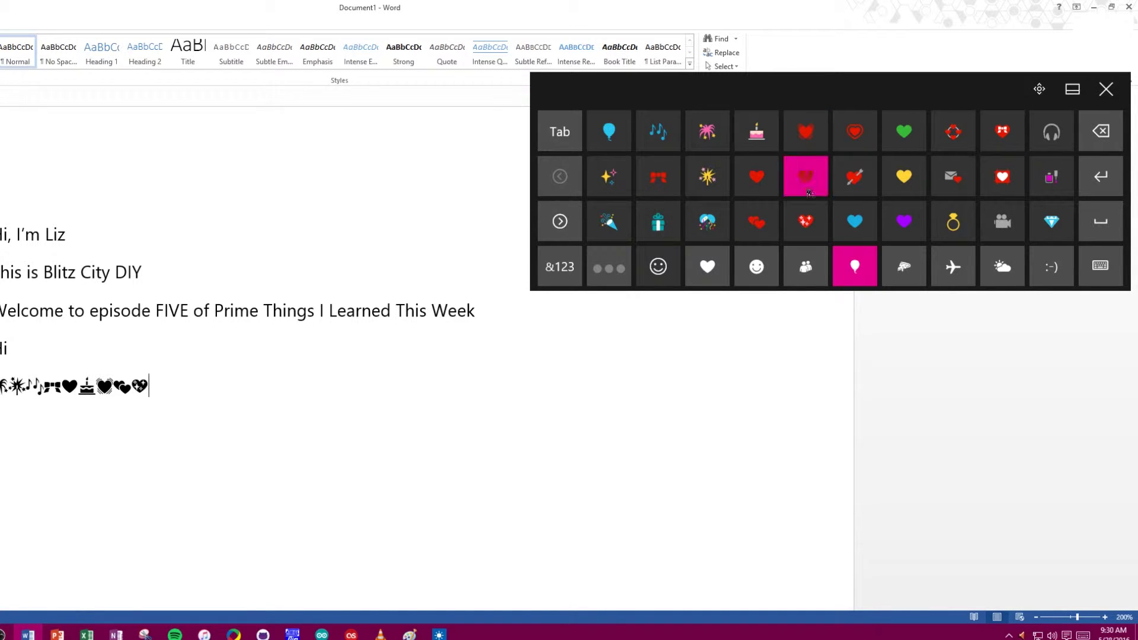
left_click(856, 176)
left_click(946, 134)
left_click(904, 131)
left_click(1052, 131)
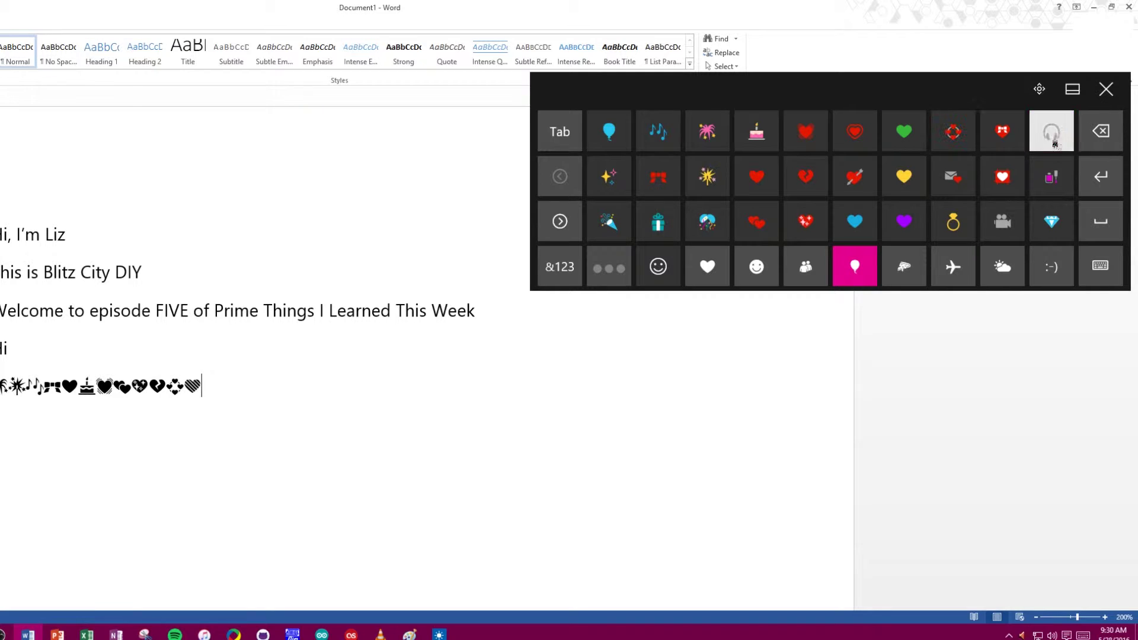
Step: Insert six movie cameras, a sparkler, sparkles, a balloon and sparkles again after the headphones
left_click(1003, 222)
left_click(707, 176)
left_click(609, 176)
left_click(606, 132)
left_click(609, 176)
Step: Browse the other emoji categories and add face, hand and fruit emoji, including a skull, cherries, grapes and a tomato
left_click(560, 221)
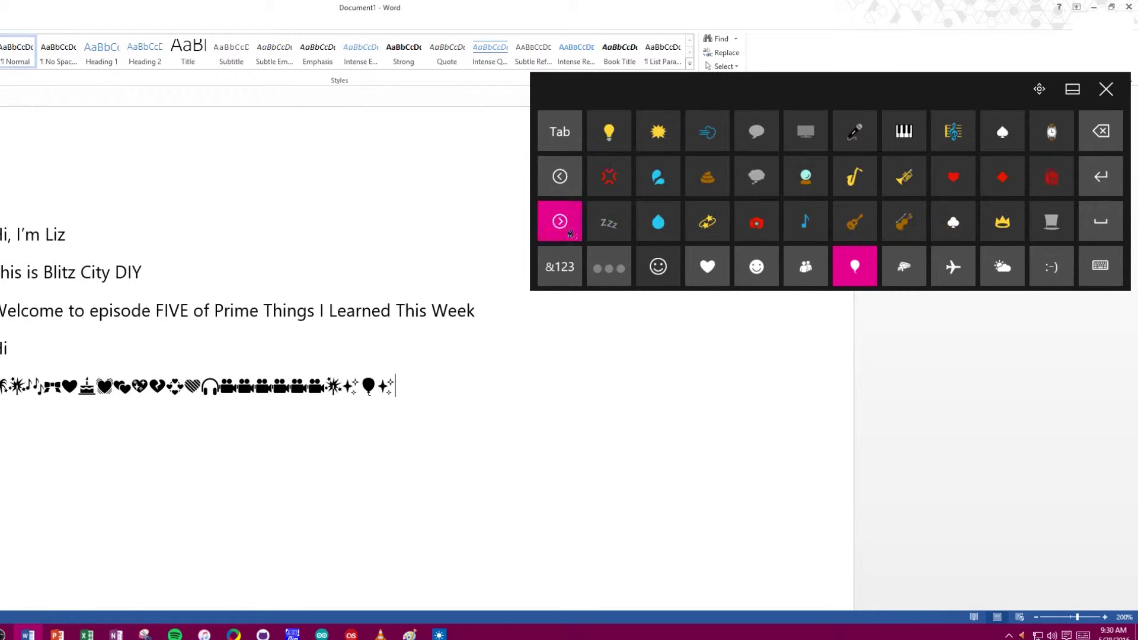
left_click(707, 266)
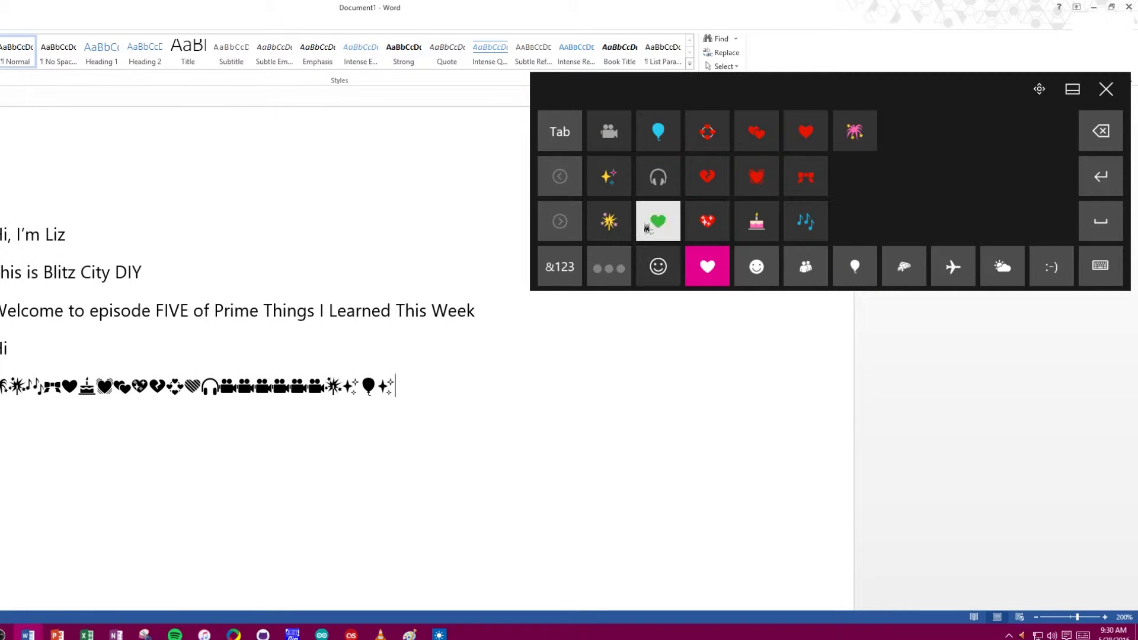
left_click(756, 267)
left_click(559, 221)
left_click(560, 222)
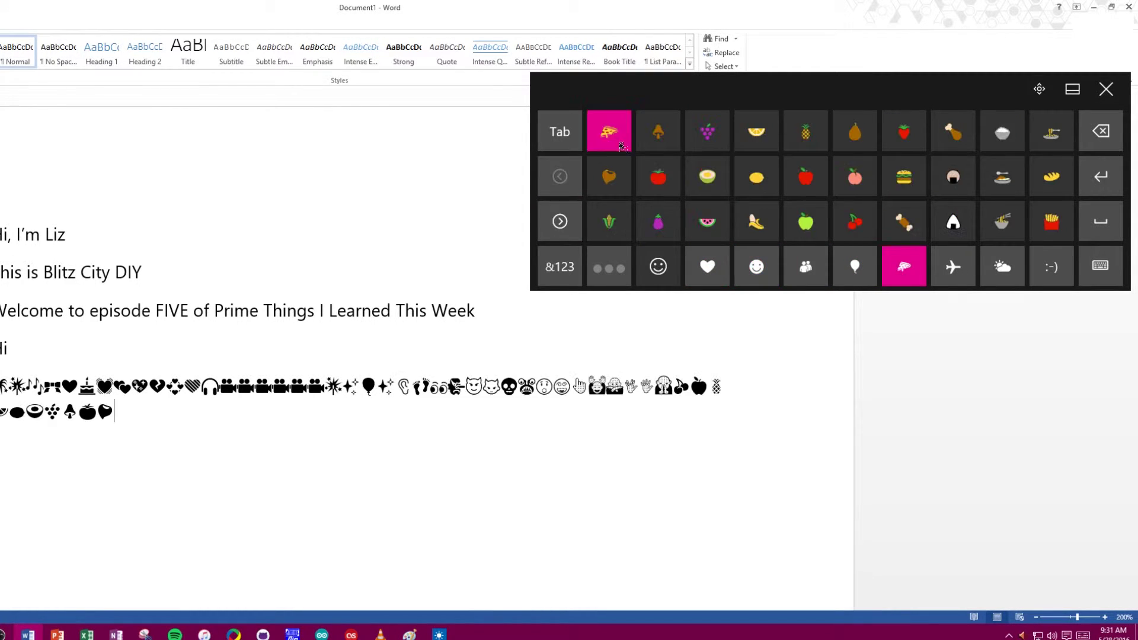
Step: Add pizza, watermelon, green apple, steaming bowl, French fries and baguette emoji to the line
left_click(620, 146)
left_click(707, 221)
left_click(806, 221)
left_click(1003, 221)
left_click(1042, 230)
left_click(1052, 176)
Step: Add the cyclone and the 100 symbol from the weather and symbols emoji
left_click(1003, 266)
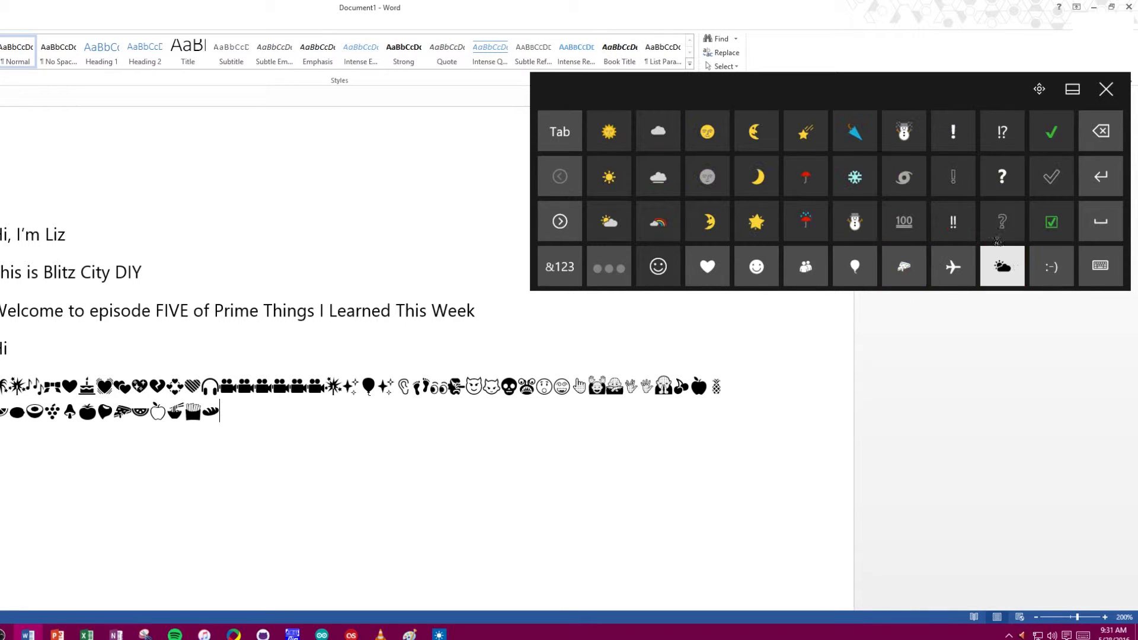
left_click(904, 176)
left_click(904, 216)
Step: From the transport emoji, add an ambulance, two police cars, a delivery truck, a high-speed train, a metro and a railway car
left_click(953, 266)
left_click(756, 176)
left_click(752, 145)
left_click(855, 131)
left_click(855, 176)
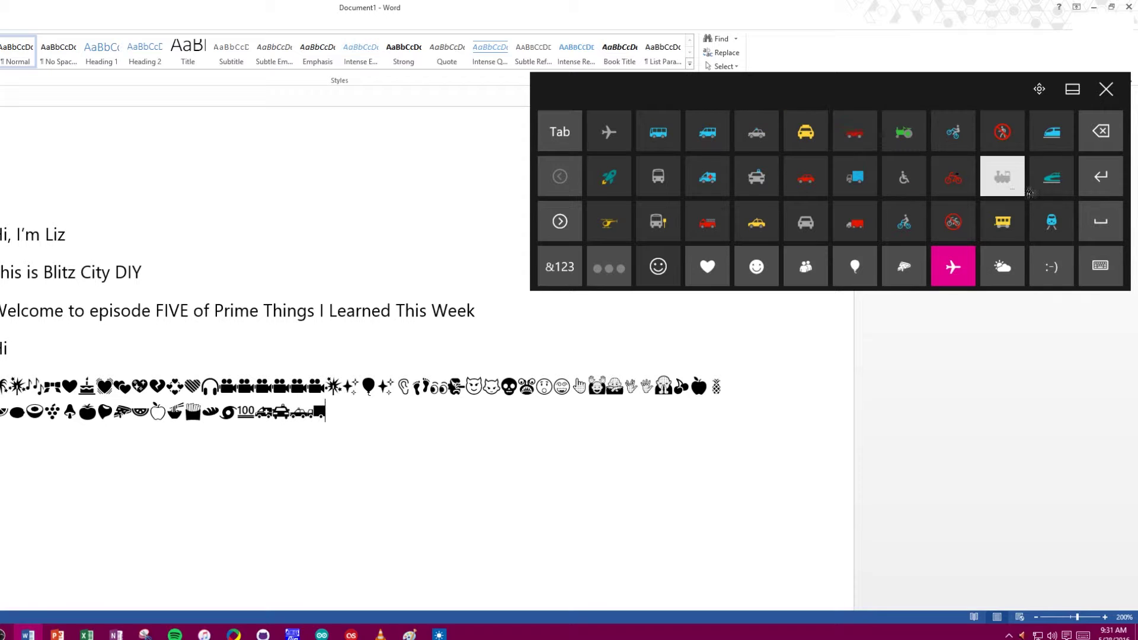
left_click(1052, 176)
left_click(1051, 222)
left_click(1015, 233)
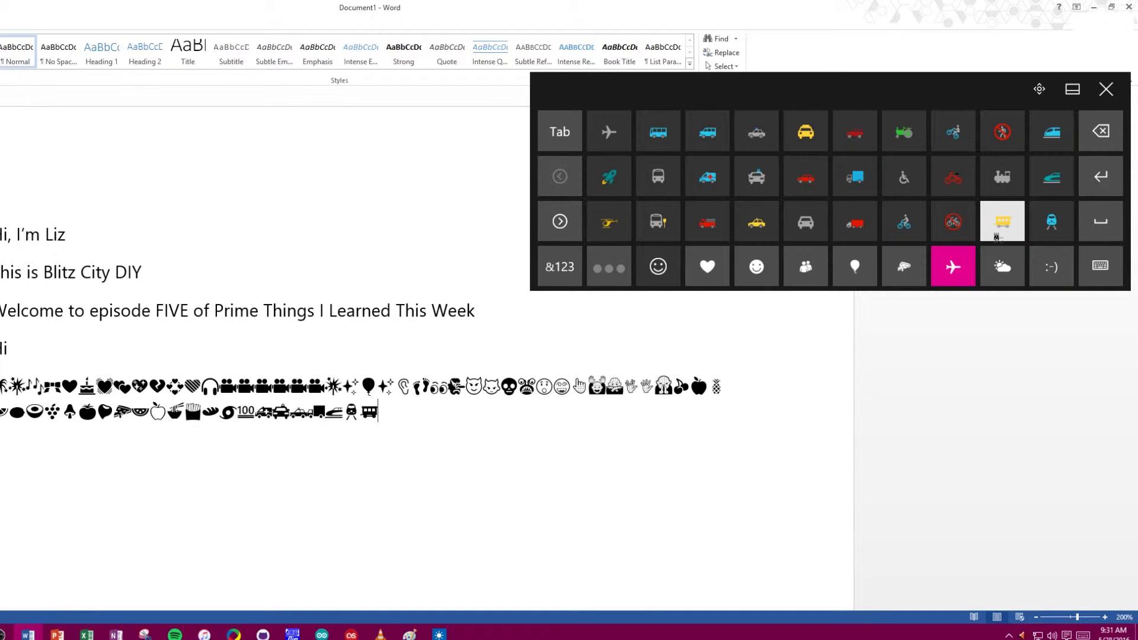
Step: Add a cyclist, red truck, grey car, taxi, fire engine, bus stop, helicopter and rocket emoji
left_click(904, 222)
left_click(855, 223)
left_click(806, 222)
left_click(756, 223)
left_click(708, 221)
left_click(658, 221)
left_click(609, 221)
left_click(609, 176)
Step: From the weather emoji, add two umbrellas, a crescent moon, moon face, rain cloud, sun, rainbow, plain cloud and sun face
left_click(1024, 274)
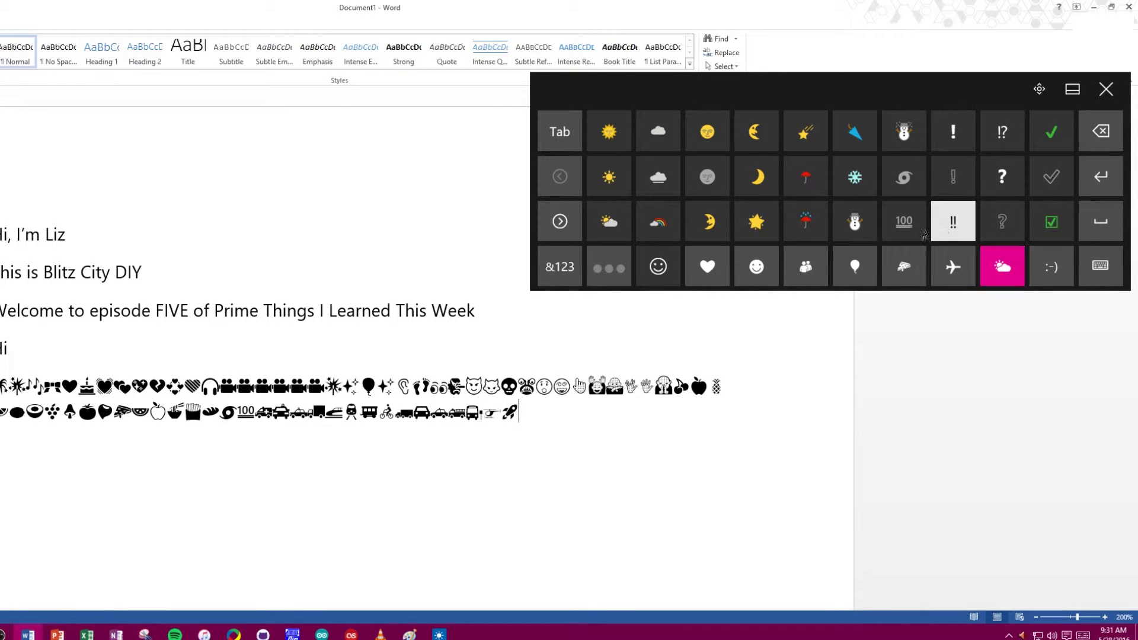
left_click(818, 224)
left_click(807, 181)
left_click(758, 183)
left_click(708, 180)
left_click(659, 179)
left_click(611, 179)
left_click(659, 223)
left_click(659, 137)
left_click(611, 135)
Step: Continue with a moon, shooting star, two umbrellas, glowing star, more moons, a rain cloud and a rainbow
left_click(765, 146)
left_click(805, 131)
left_click(805, 177)
left_click(805, 221)
left_click(756, 225)
left_click(708, 221)
left_click(708, 177)
left_click(757, 176)
left_click(659, 177)
left_click(660, 225)
Step: From the recently used emoji, add sparkles, a police car, railway car, rocket, moon and shooting star
left_click(707, 267)
left_click(707, 221)
left_click(1051, 222)
left_click(1002, 136)
left_click(851, 181)
left_click(805, 176)
left_click(805, 131)
Step: From the smiley emoji, add a frowning face, a crying face and a long run of grinning faces
left_click(756, 266)
left_click(757, 221)
left_click(757, 177)
left_click(807, 178)
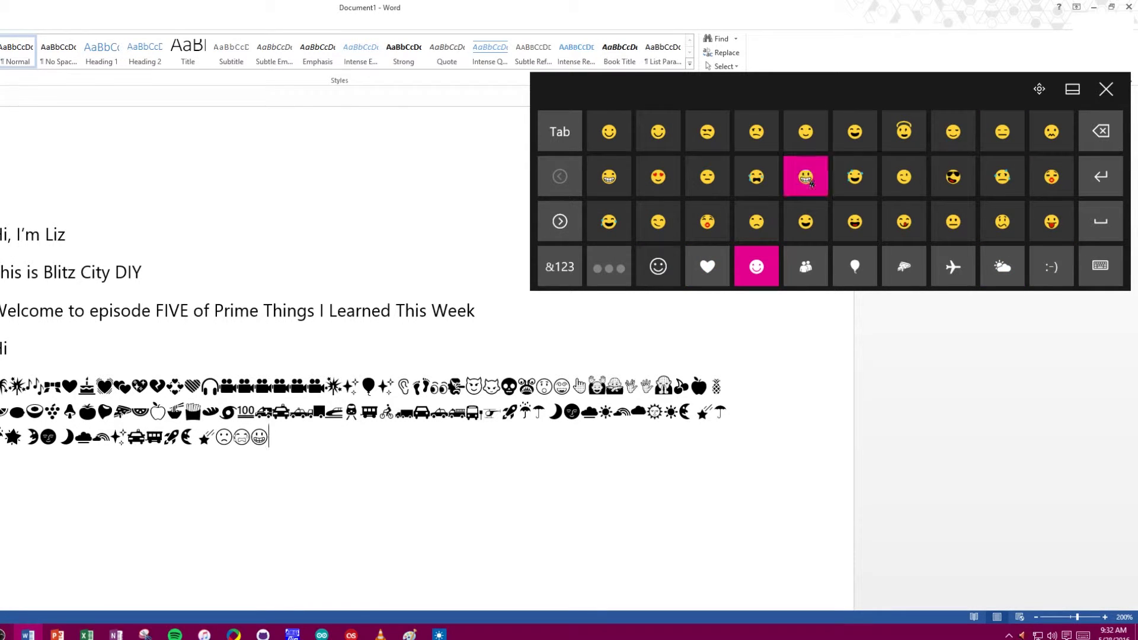
left_click(807, 178)
left_click(808, 178)
left_click(807, 177)
left_click(807, 178)
left_click(808, 178)
left_click(807, 178)
double_click(808, 178)
left_click(807, 178)
double_click(808, 178)
left_click(808, 178)
double_click(808, 178)
left_click(807, 177)
double_click(808, 178)
double_click(807, 178)
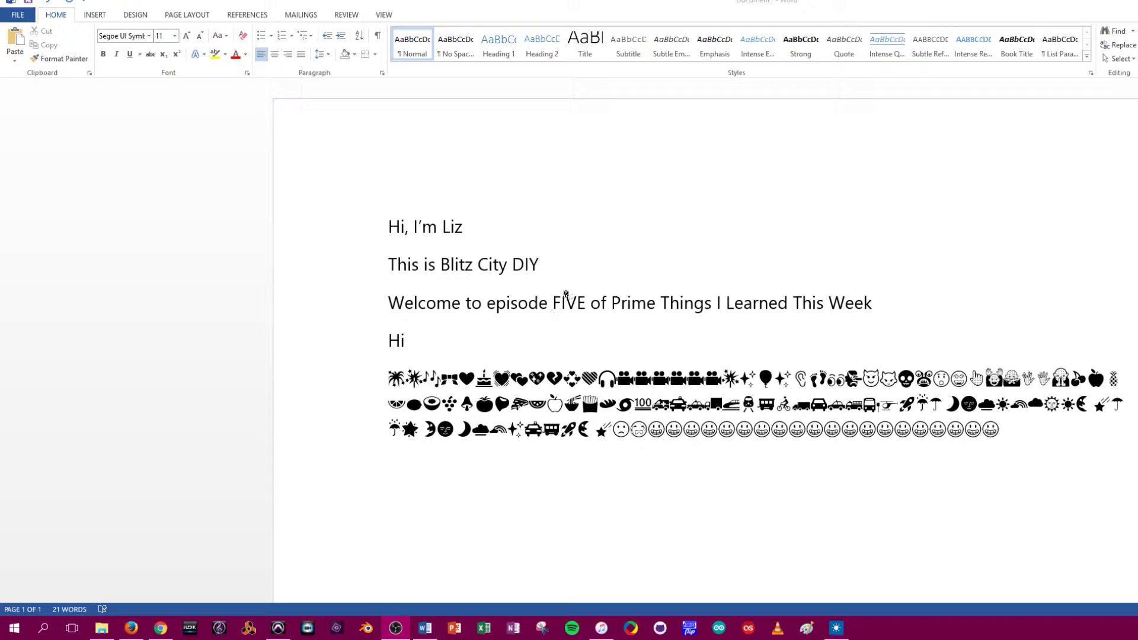
Step: Switch to Firefox and find the Print to PDF section in the "5 Hidden Windows 10 Features You Should Use" article
left_click(131, 628)
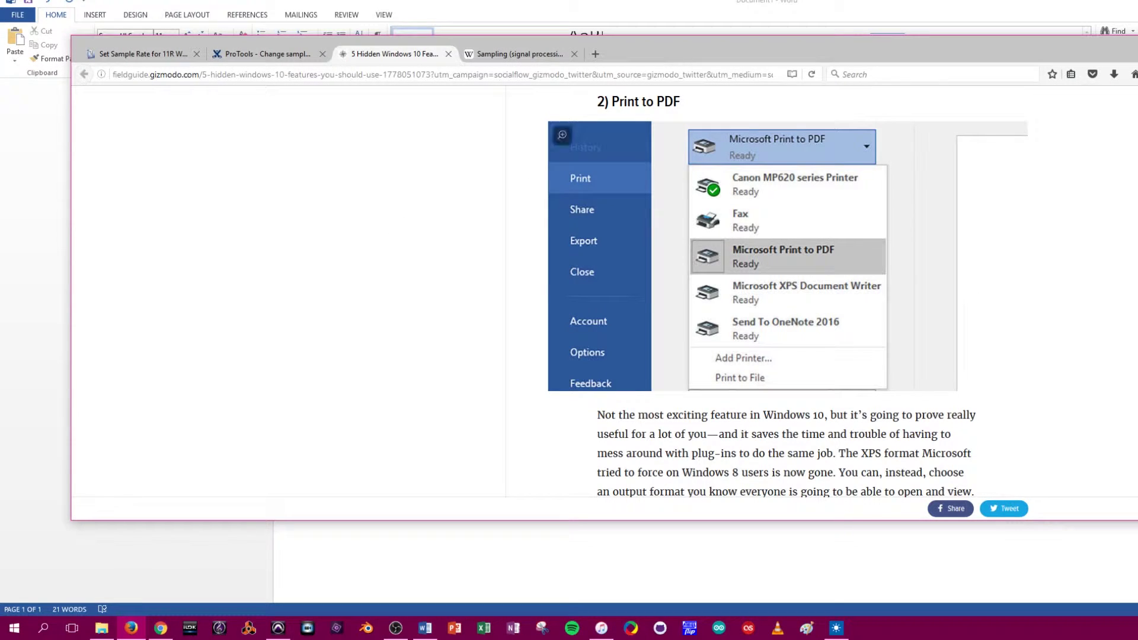
scroll(605, 291, "up", 15)
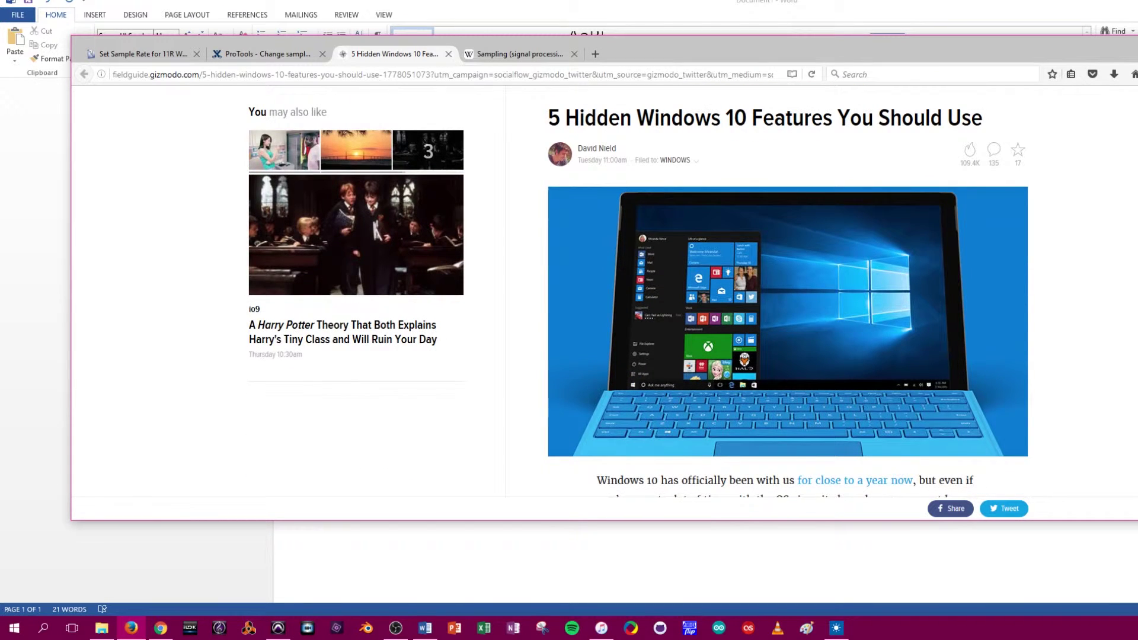
scroll(605, 290, "down", 15)
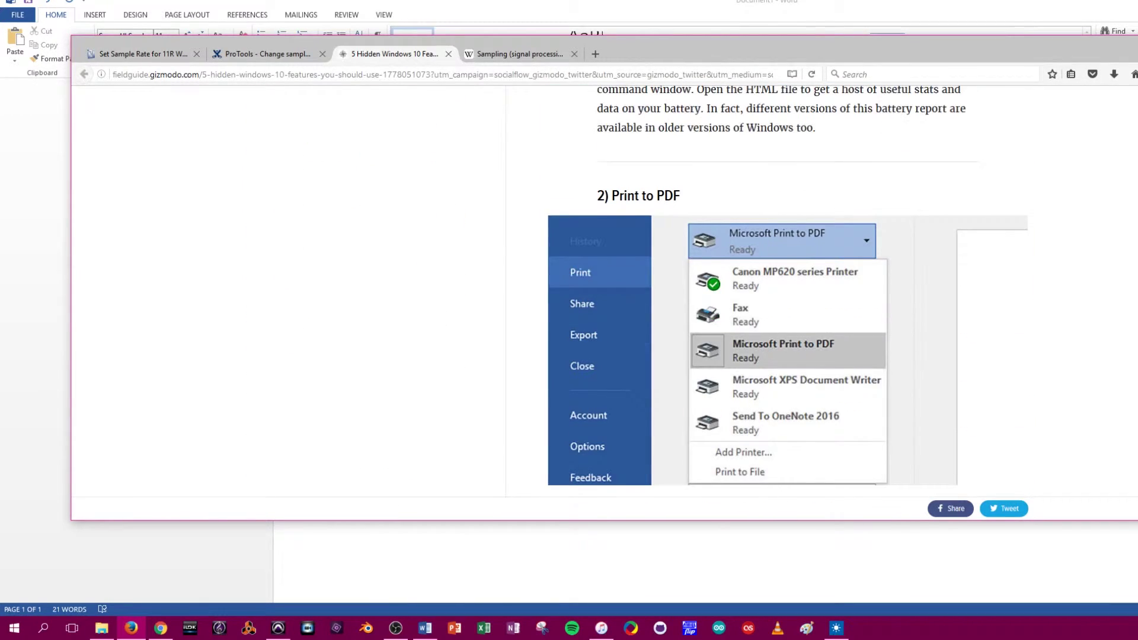
scroll(788, 292, "down", 3)
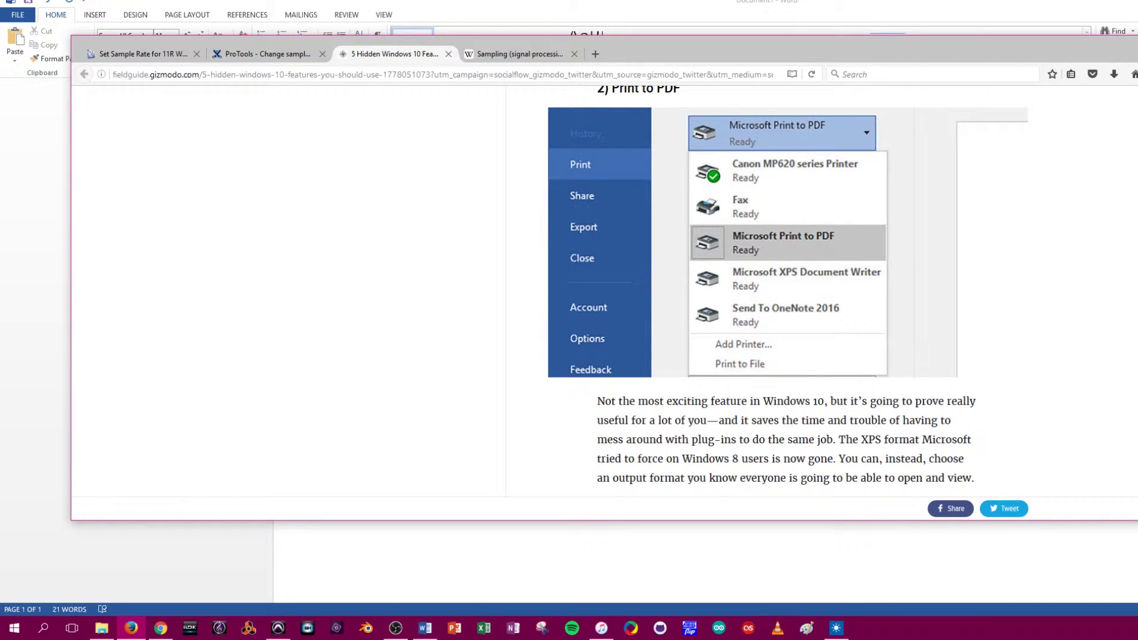
scroll(788, 290, "up", 1)
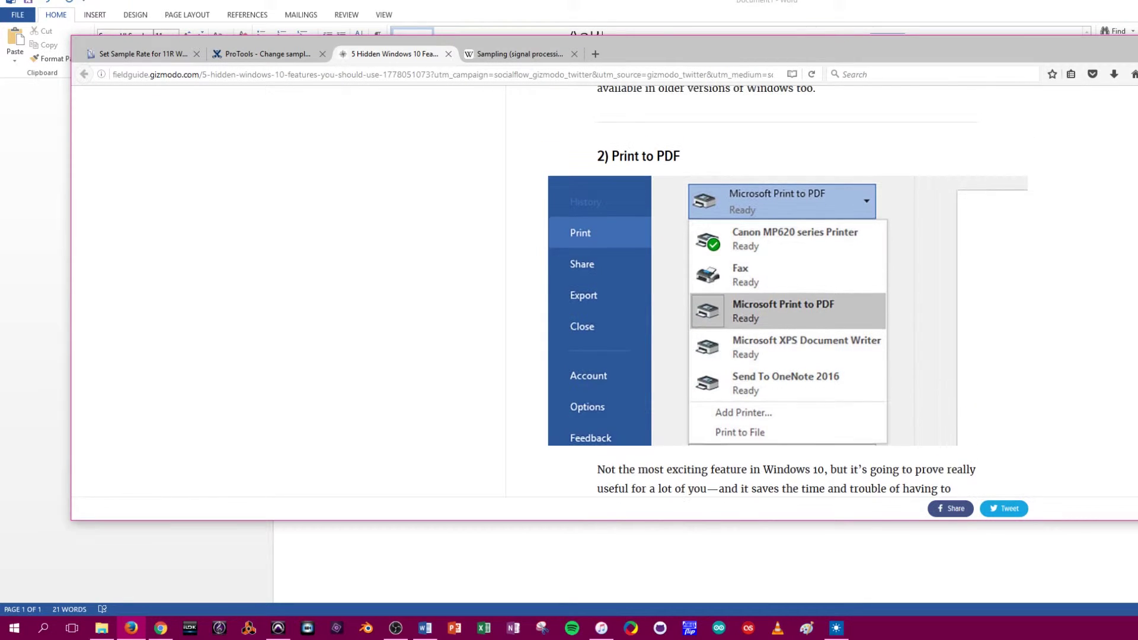
scroll(788, 291, "down", 1)
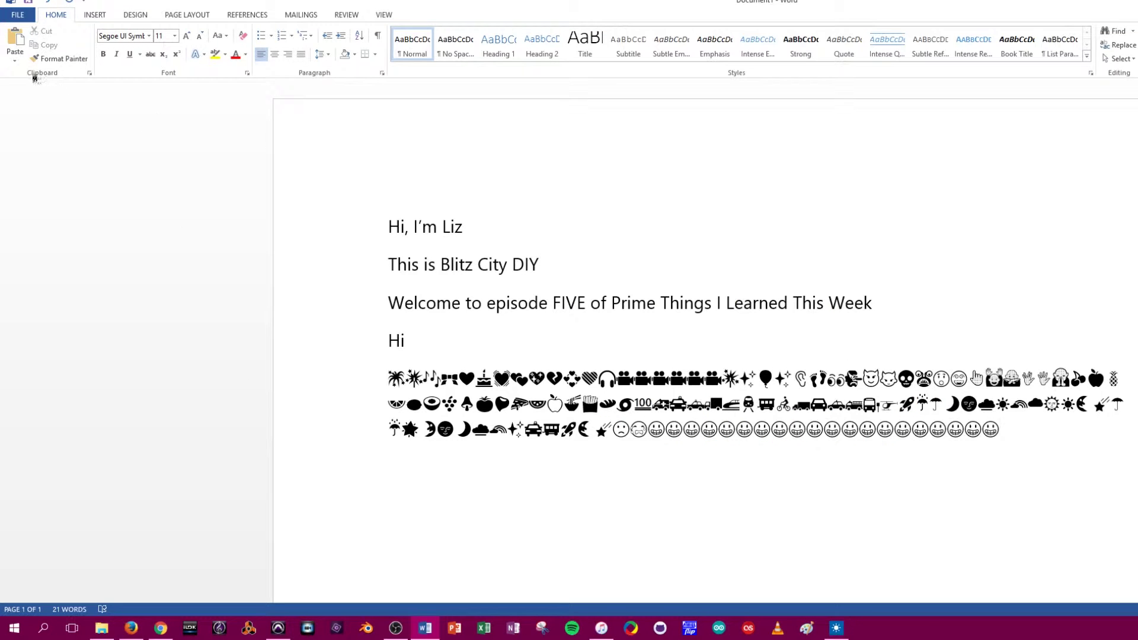
Step: Print the document with Microsoft Print to PDF and save the output on the Desktop as blitz
left_click(20, 12)
left_click(23, 159)
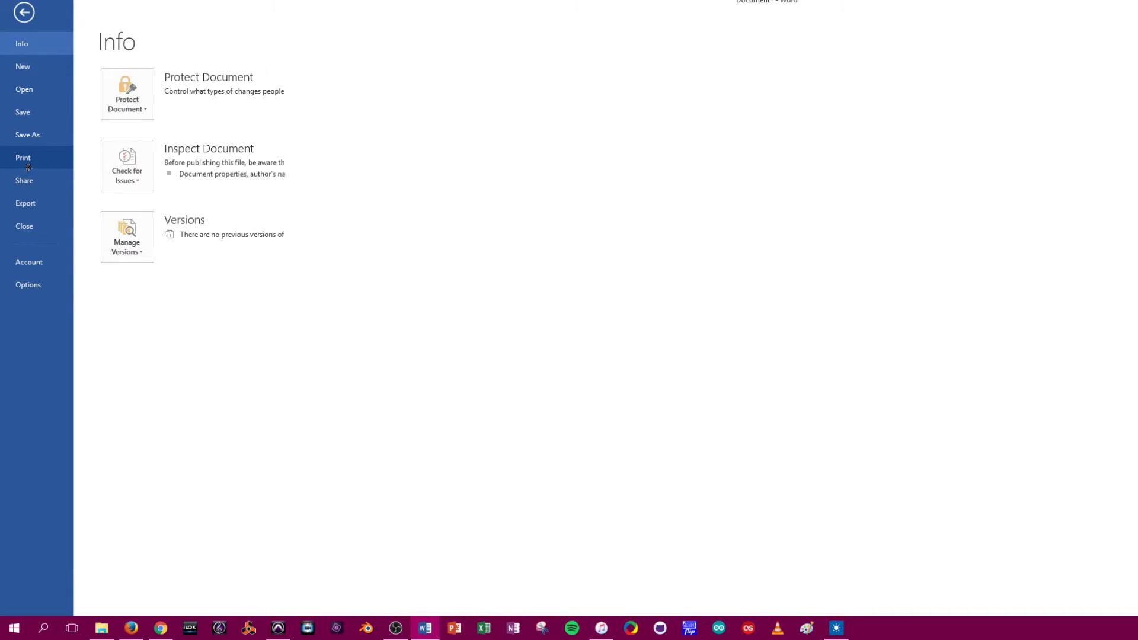
left_click(218, 159)
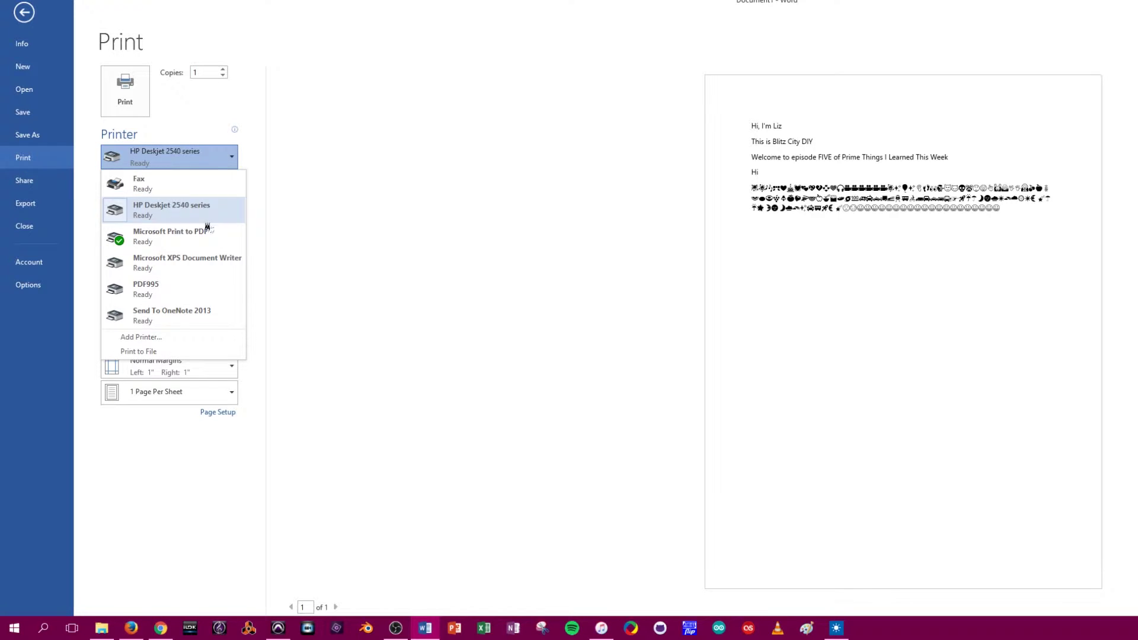
left_click(207, 242)
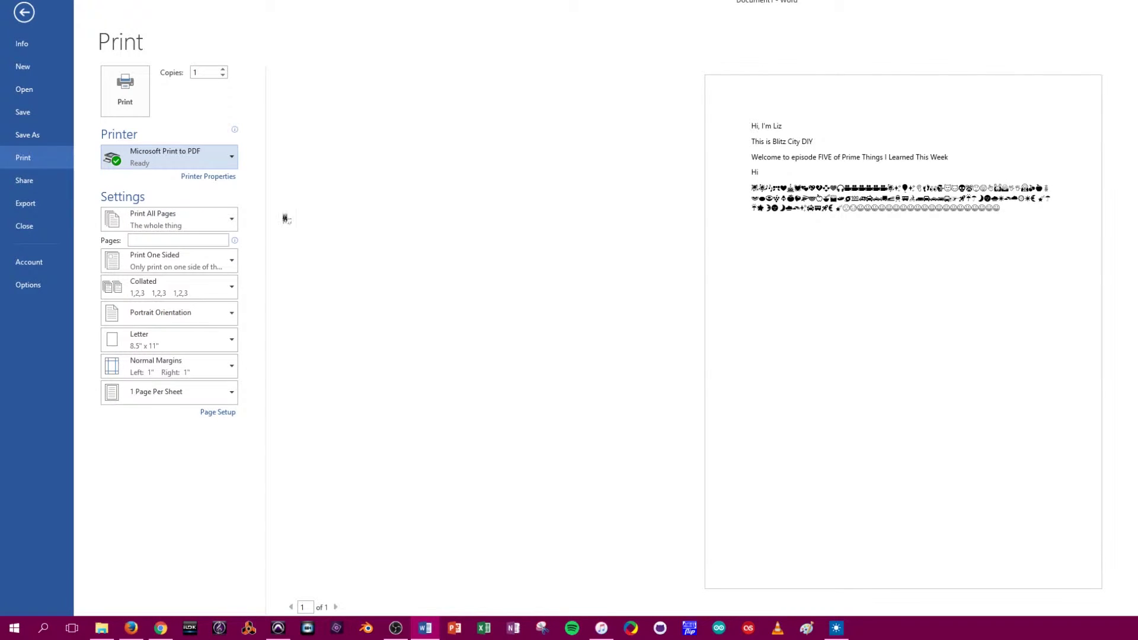
left_click(125, 95)
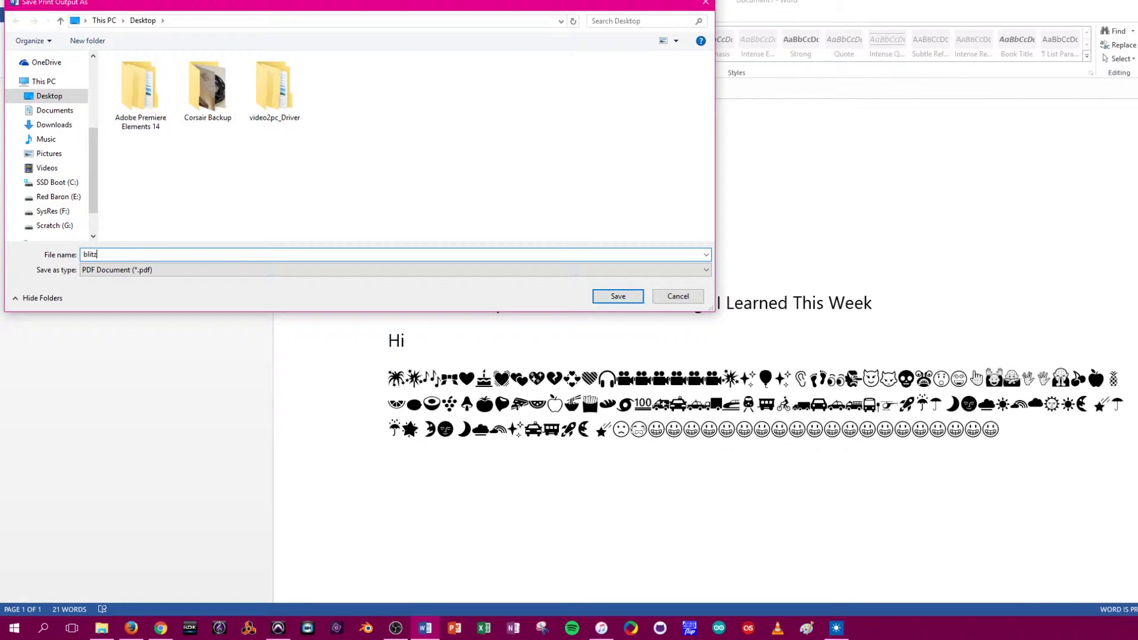
left_click(598, 298)
Step: Open the blitz PDF from the Desktop folder in File Explorer and look through its page
left_click(101, 628)
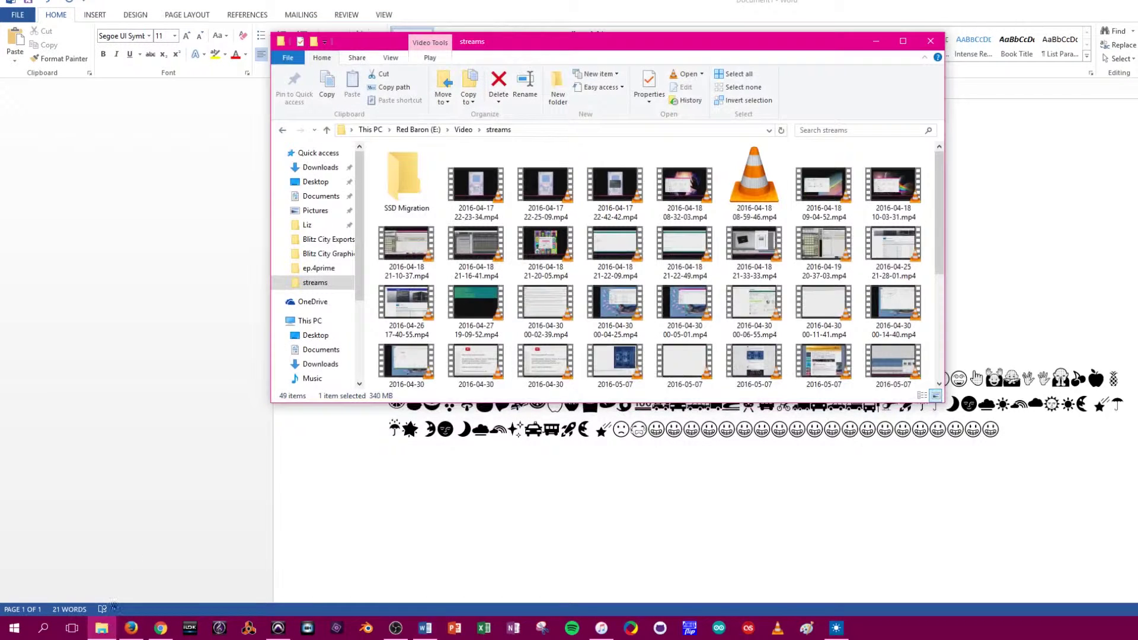
left_click(317, 182)
left_click(638, 195)
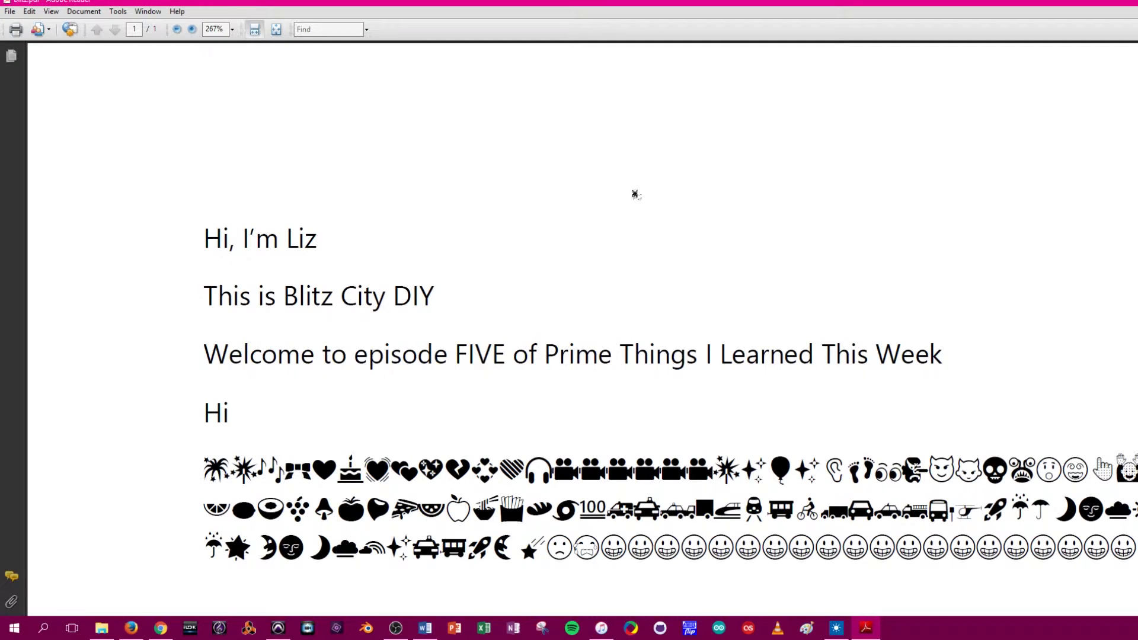
scroll(1101, 248, "down", 15)
scroll(581, 326, "up", 15)
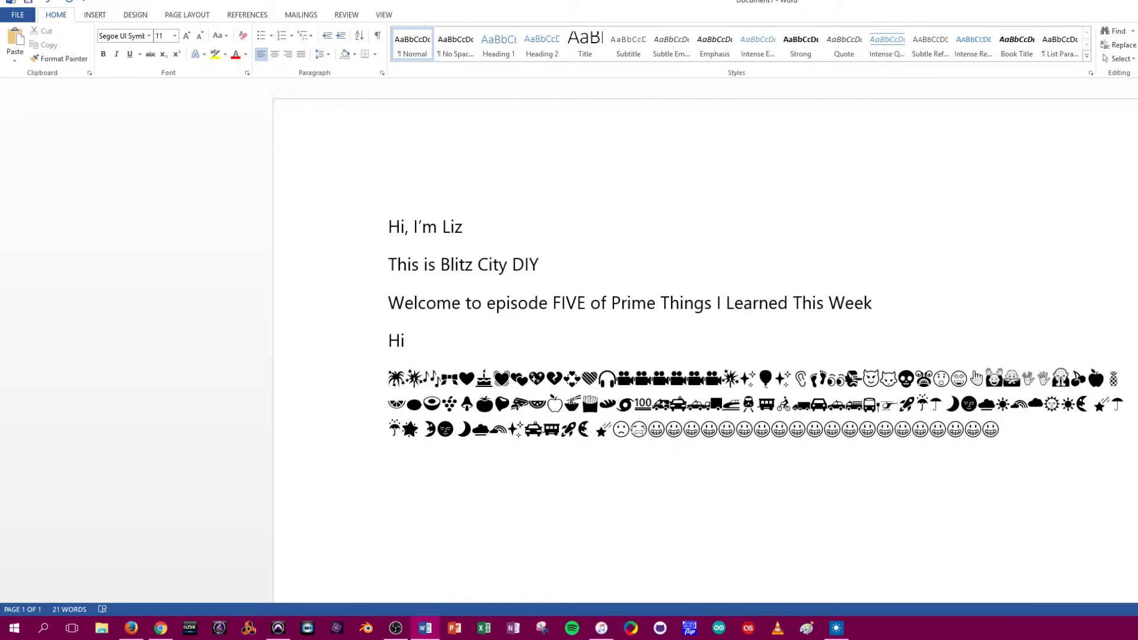
Step: Switch to Firefox and find the God Mode shortcut section of the Windows 10 features article
mouse_move(130, 635)
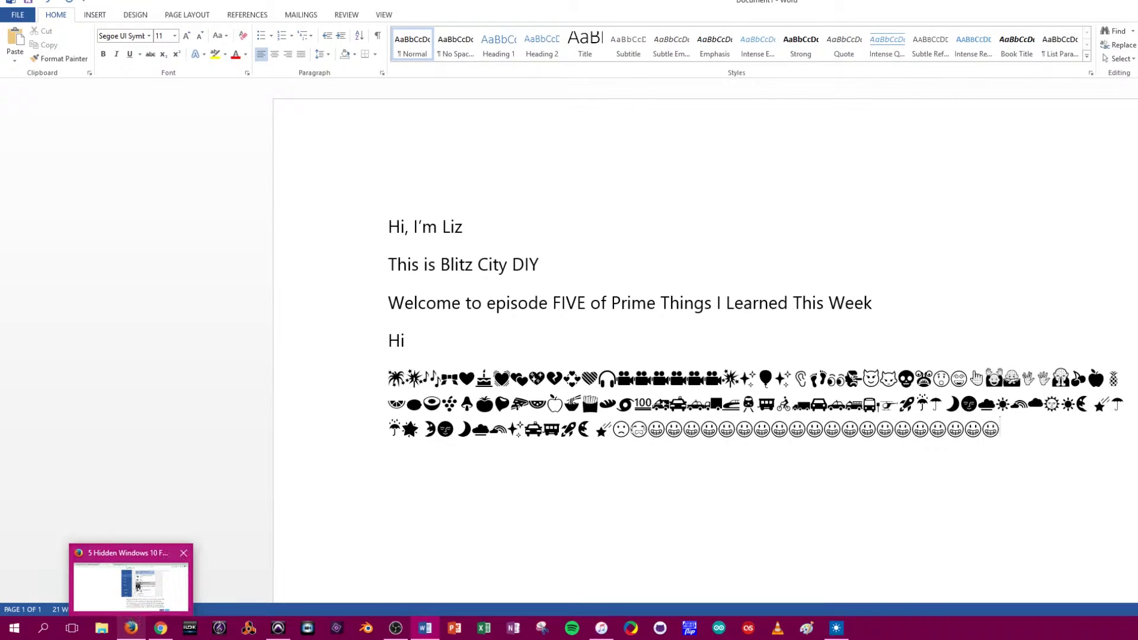
left_click(137, 587)
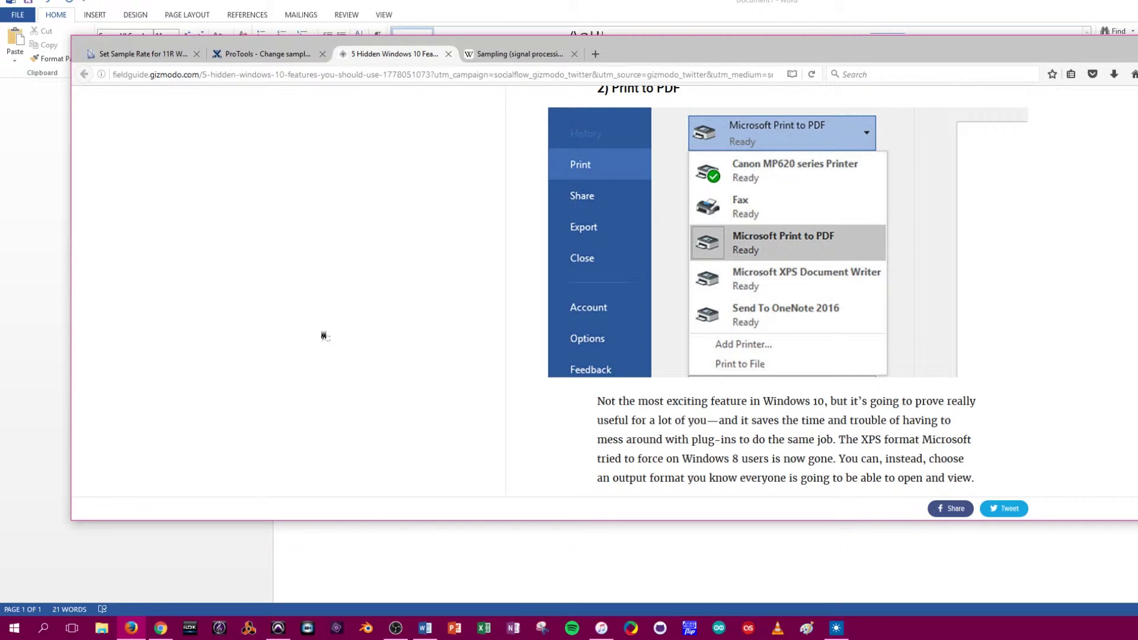
scroll(325, 336, "down", 8)
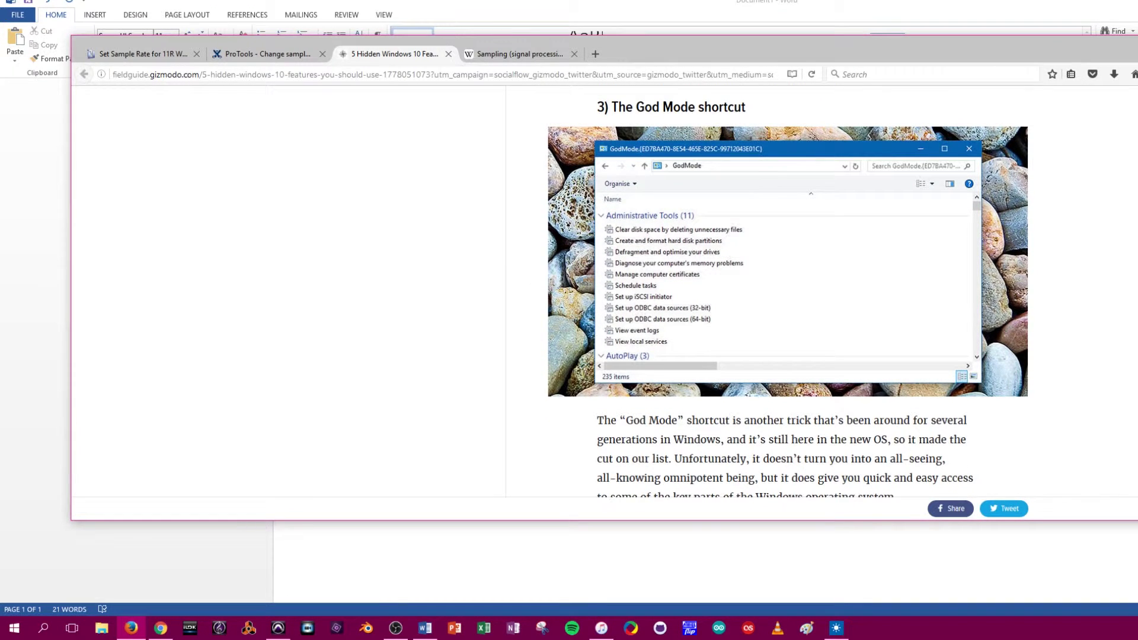
Step: Minimize all windows except the browser, narrow it to uncover the desktop, and read the God Mode folder instructions
key("super+Home")
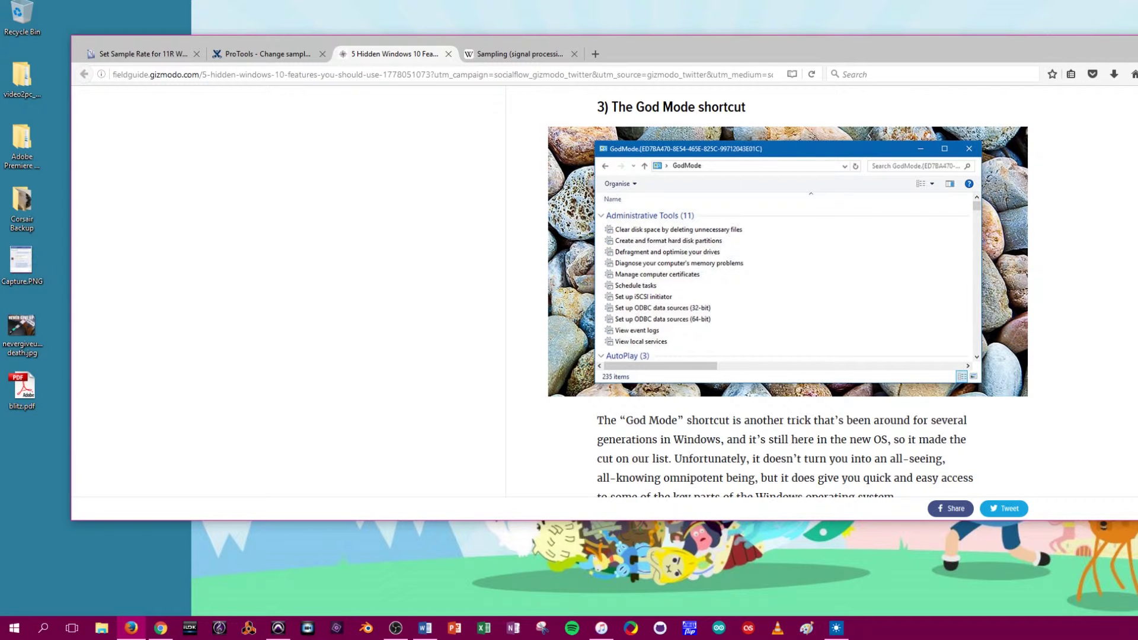
left_click_drag(1137, 516, 875, 514)
scroll(807, 396, "up", 2)
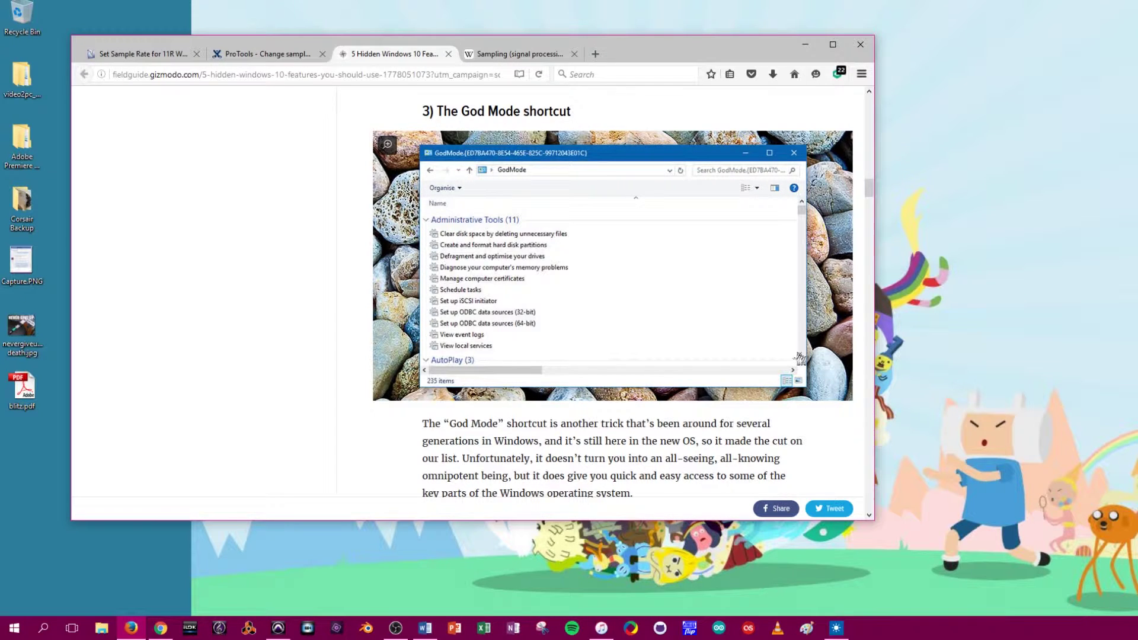
scroll(801, 358, "down", 1)
scroll(800, 358, "down", 1)
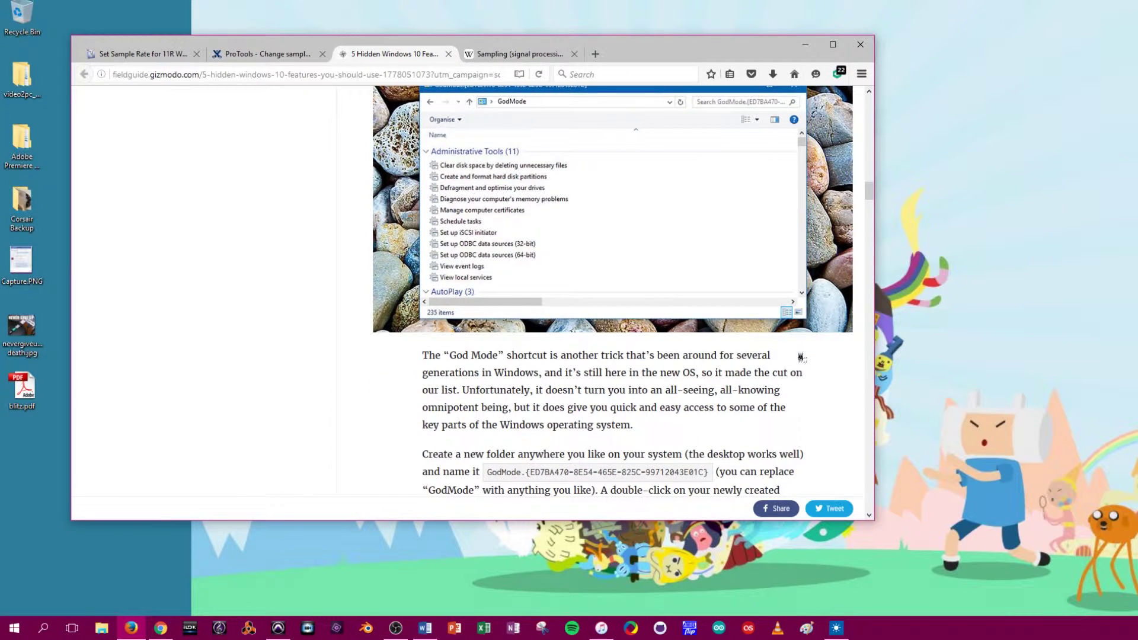
scroll(802, 357, "down", 2)
scroll(801, 358, "up", 2)
scroll(845, 390, "down", 1)
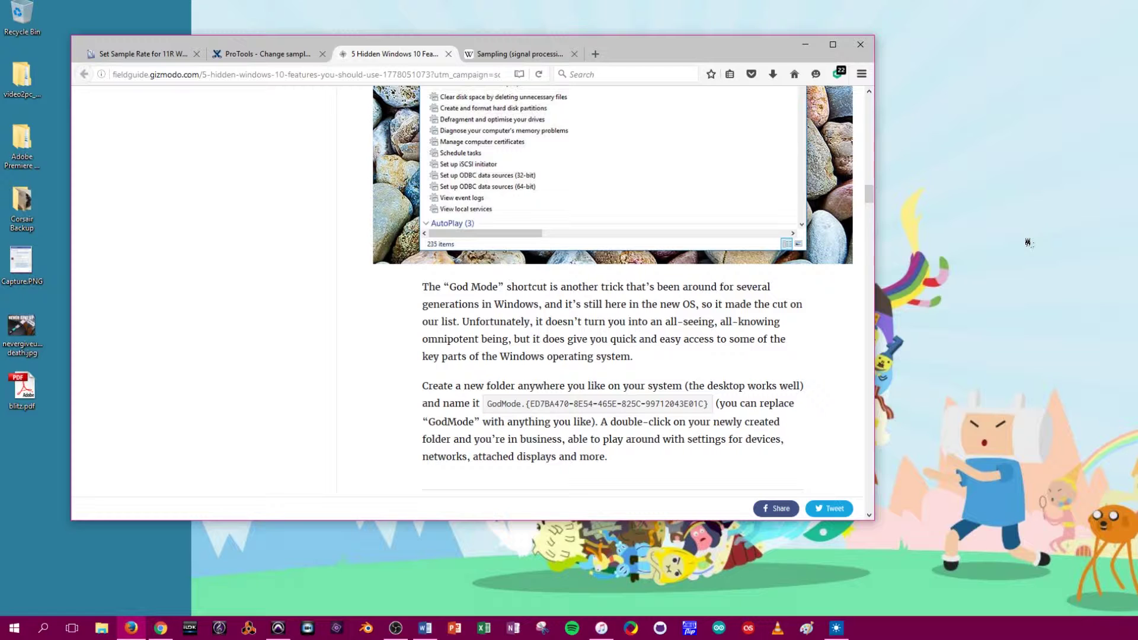
Step: Create a new folder on the empty desktop area beside the browser window
right_click(1002, 253)
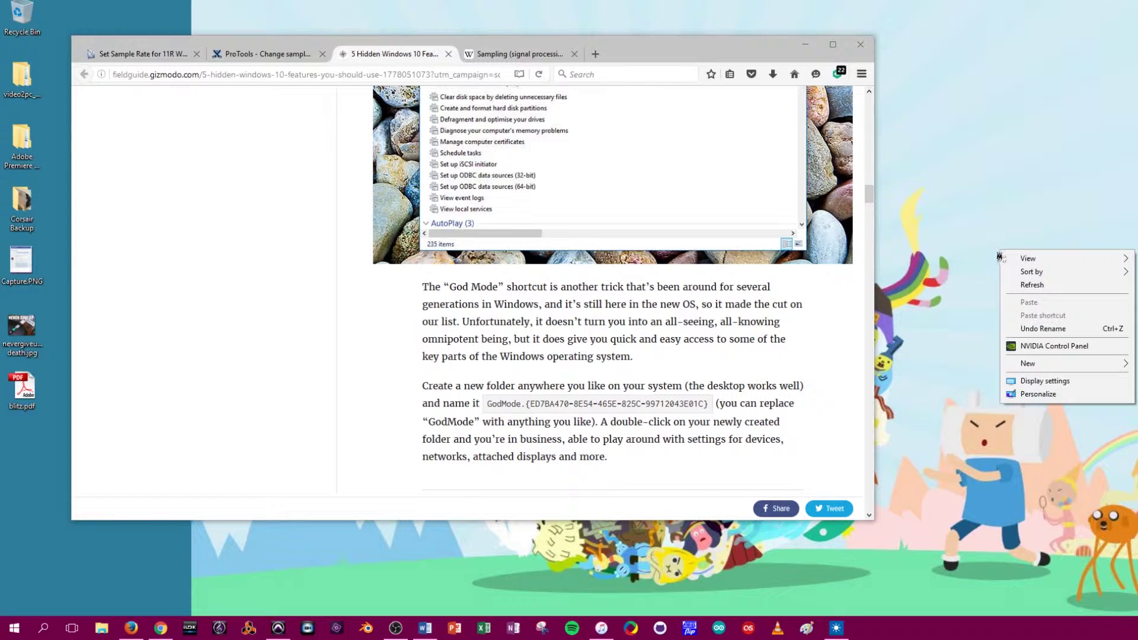
mouse_move(1033, 365)
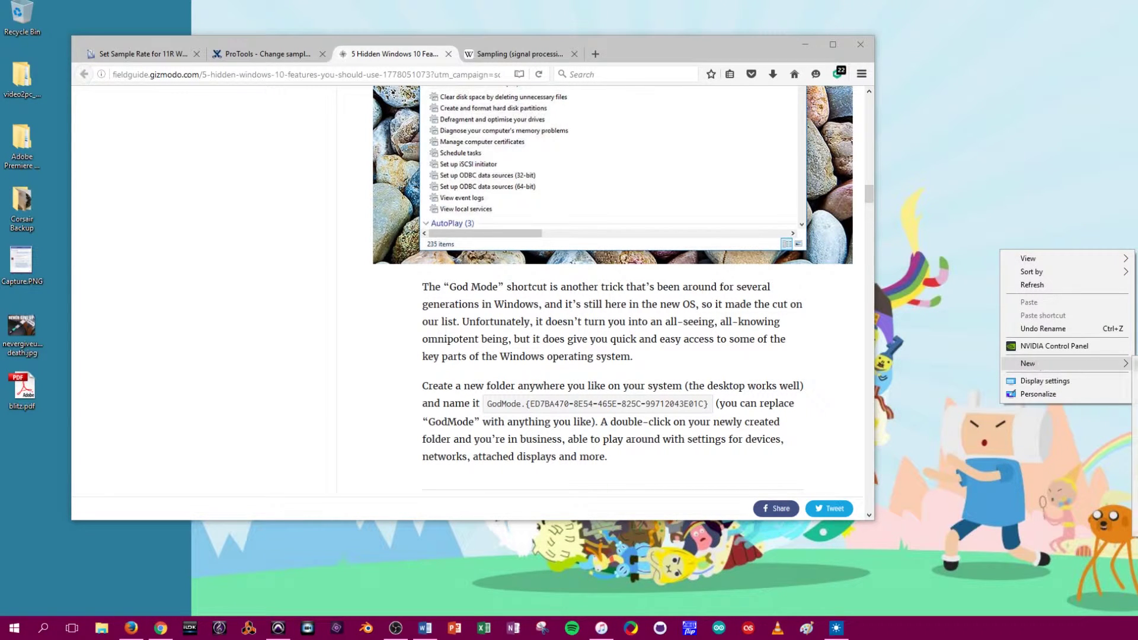
left_click(1136, 364)
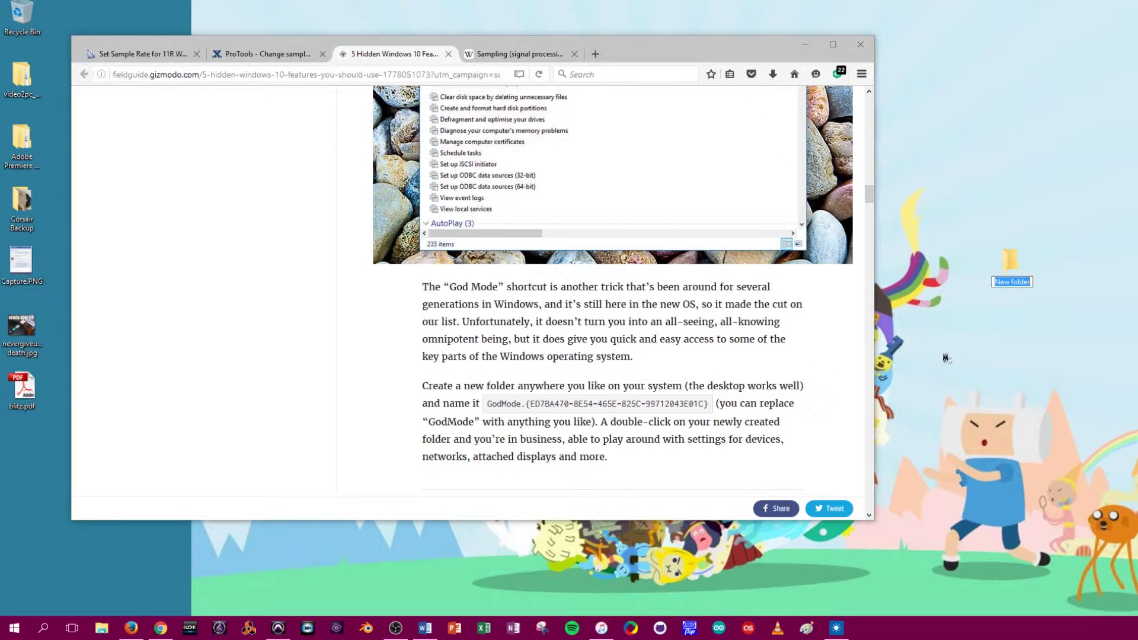
Step: Copy GodMode.{ED7BA470-8E54-465E-825C-99712043E01C} from the article and rename the new desktop folder with it
left_click_drag(489, 404, 713, 405)
key("ctrl+c")
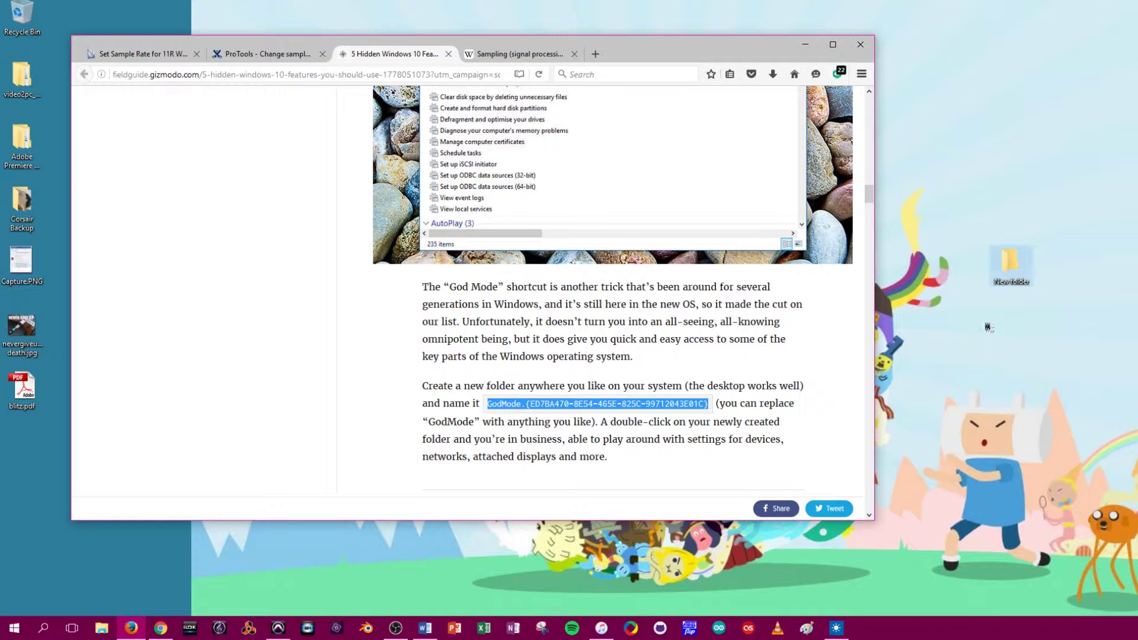
right_click(1015, 278)
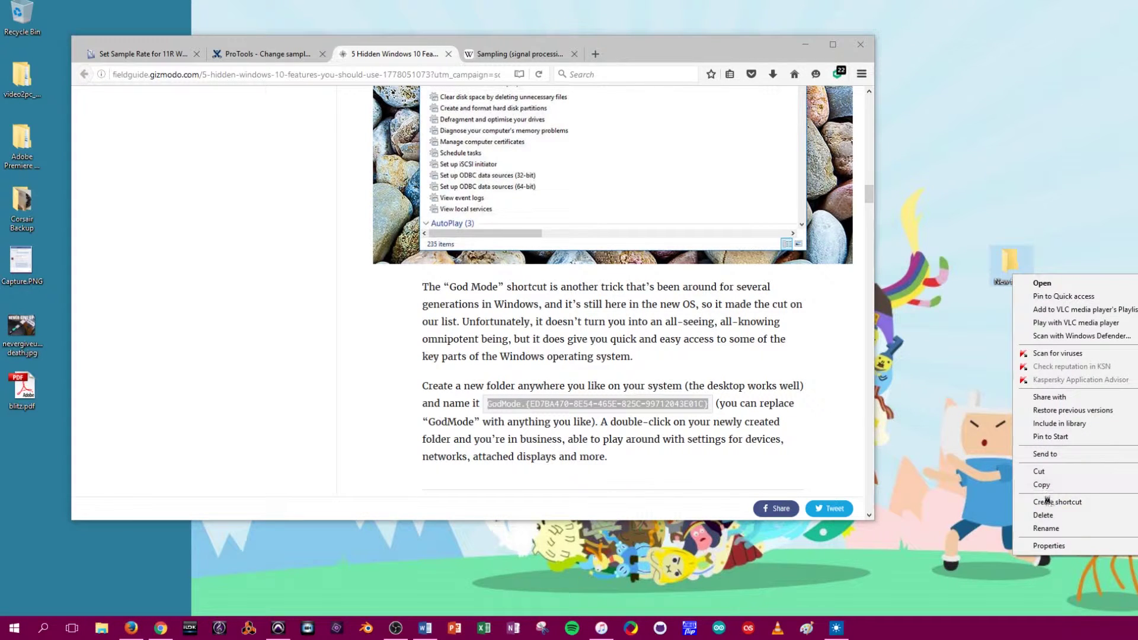
left_click(1046, 528)
key("ctrl+v")
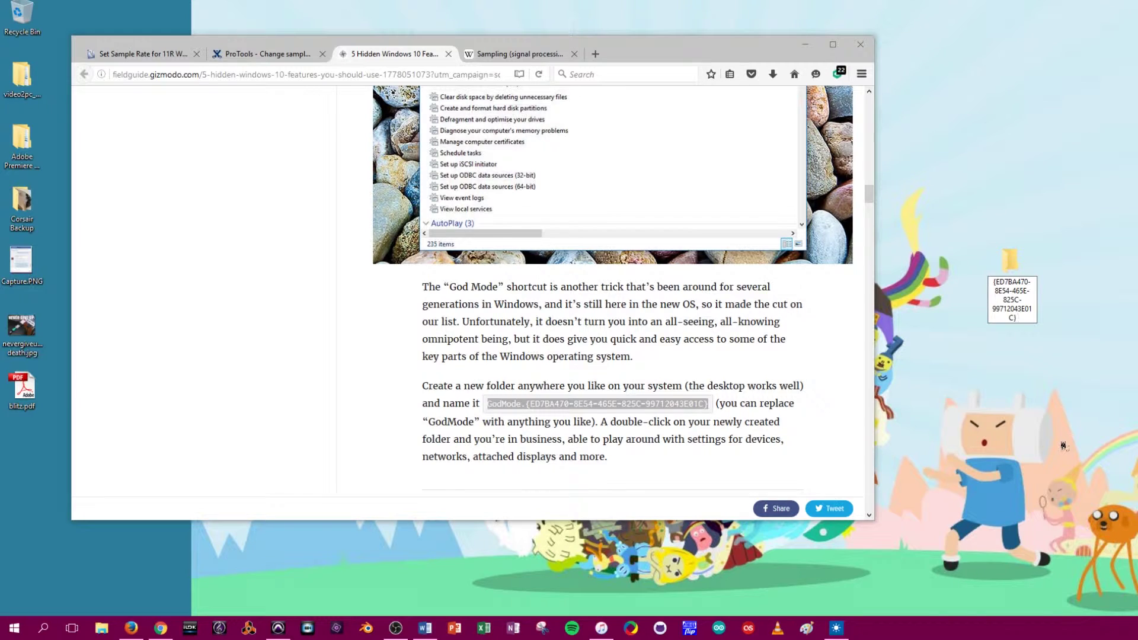
key("Return")
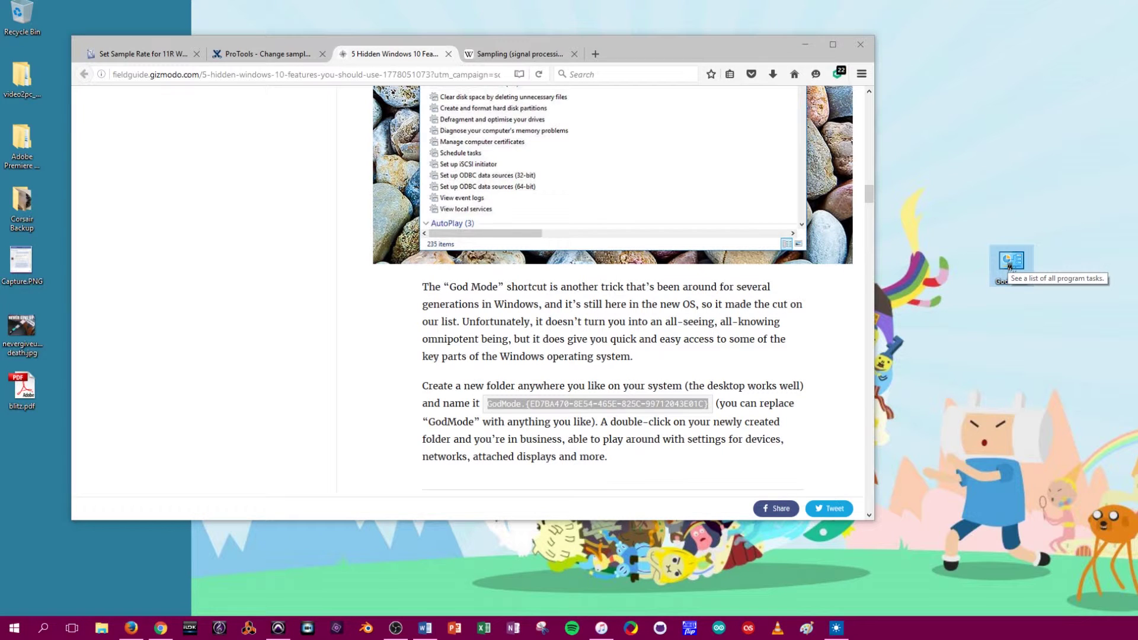
left_click(14, 628)
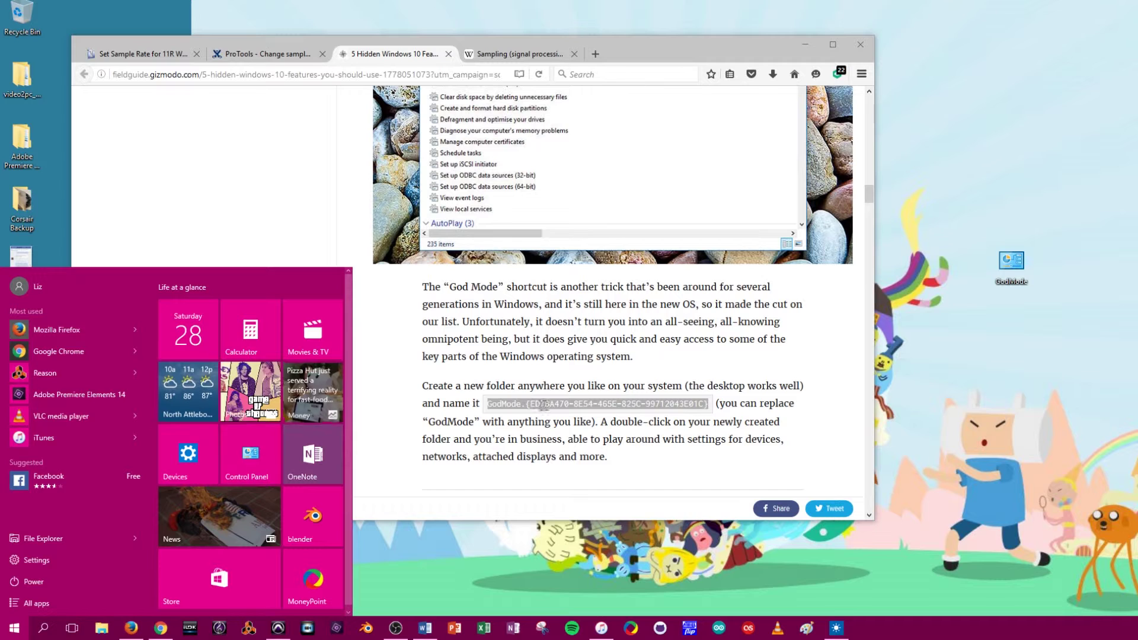
left_click(1067, 377)
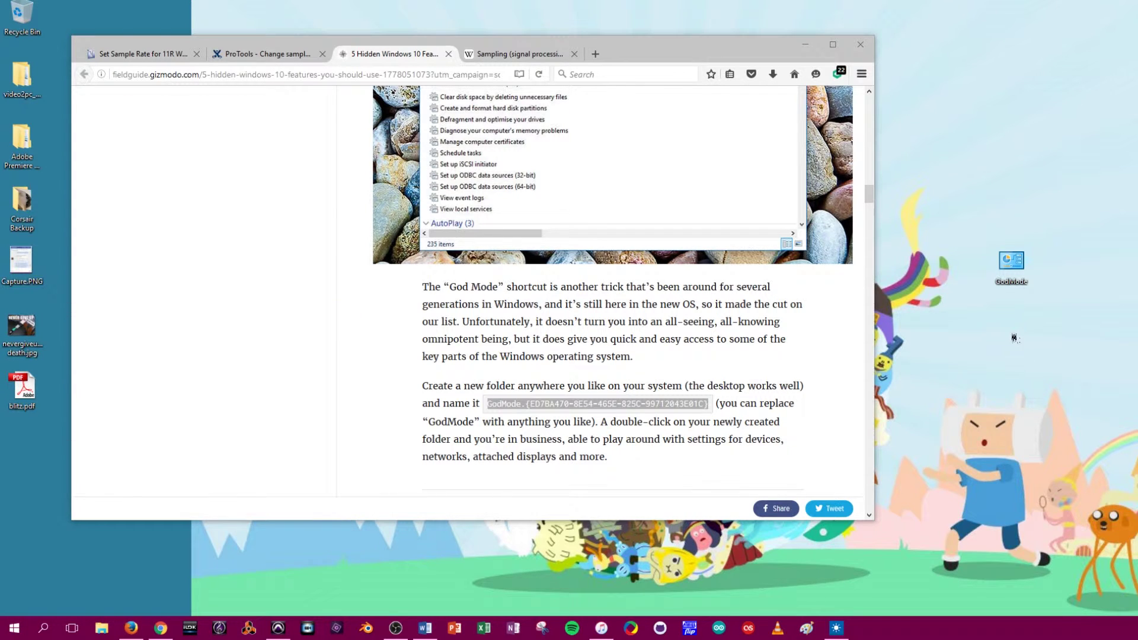
Step: Open the GodMode shortcut on the desktop and look through its list of settings from Administrative Tools to Windows Firewall
double_click(1018, 282)
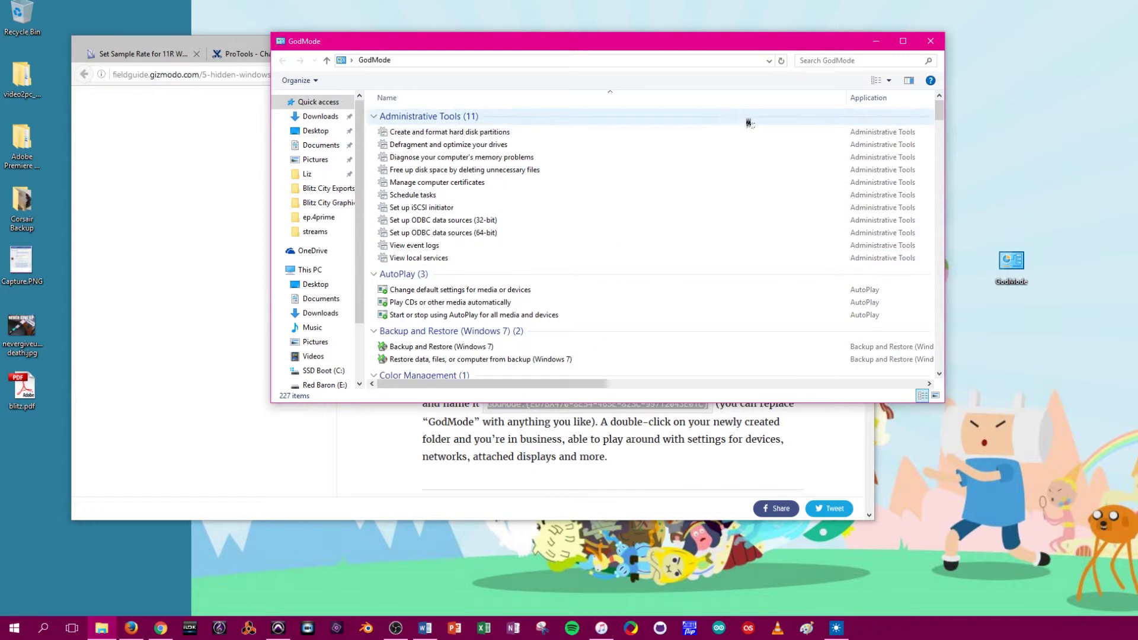
scroll(745, 122, "down", 8)
scroll(749, 126, "down", 15)
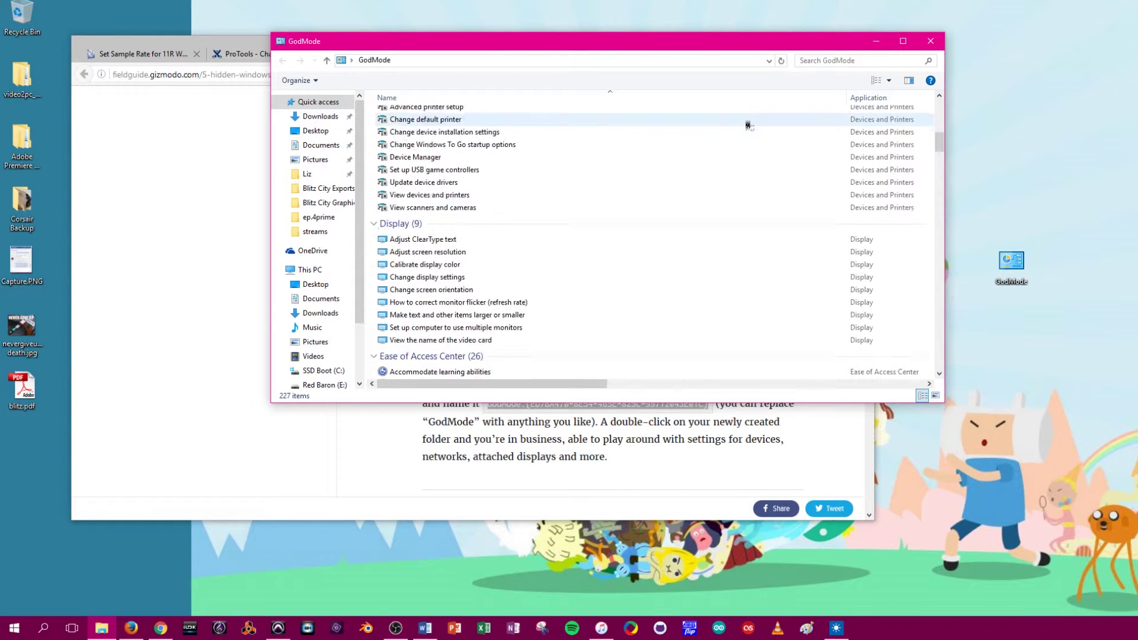
scroll(749, 125, "down", 4)
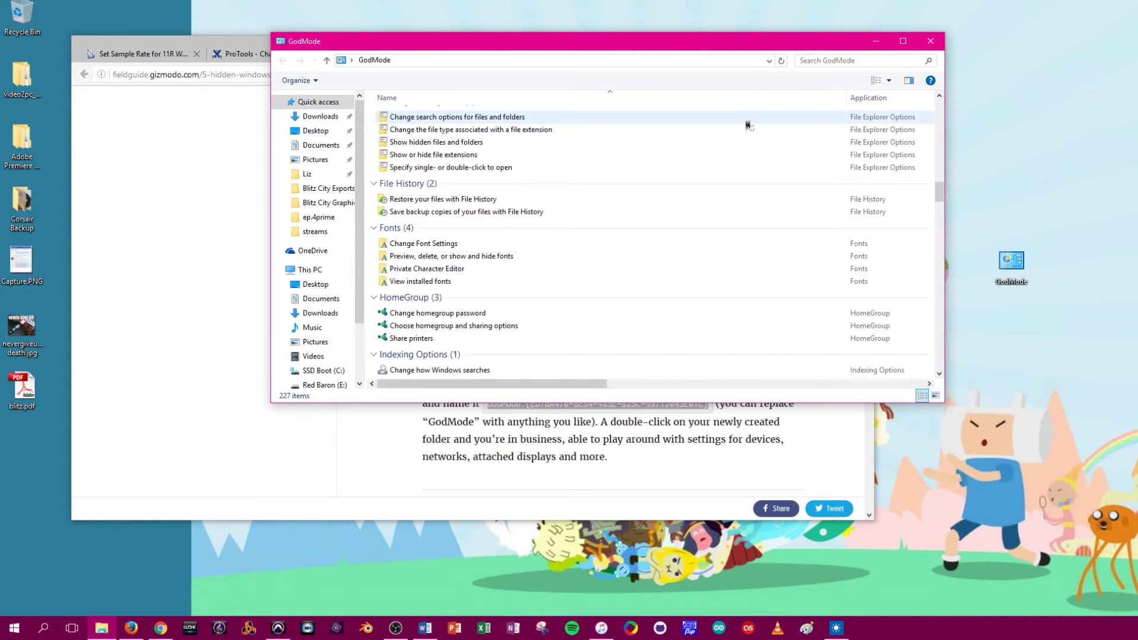
scroll(748, 125, "down", 12)
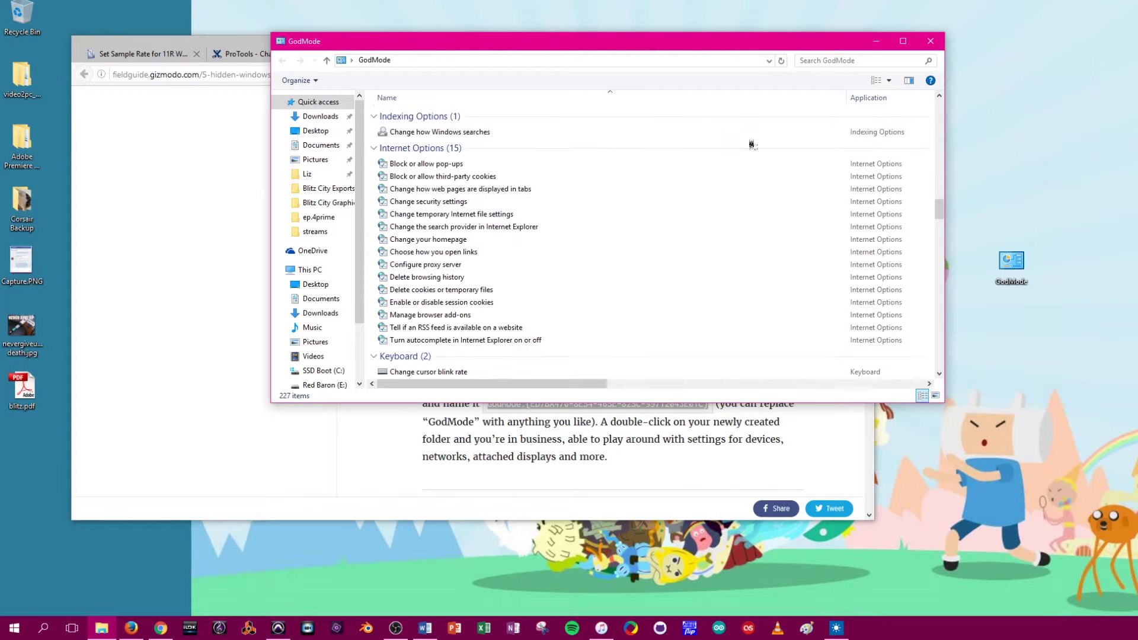
scroll(752, 156, "down", 13)
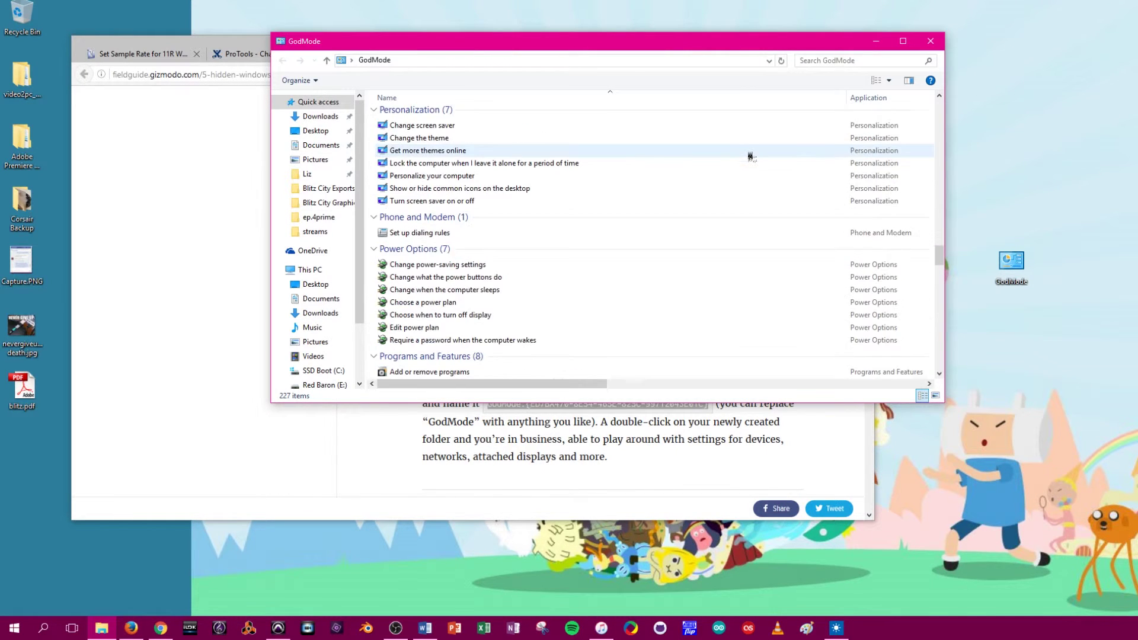
scroll(753, 165, "down", 8)
scroll(756, 166, "up", 4)
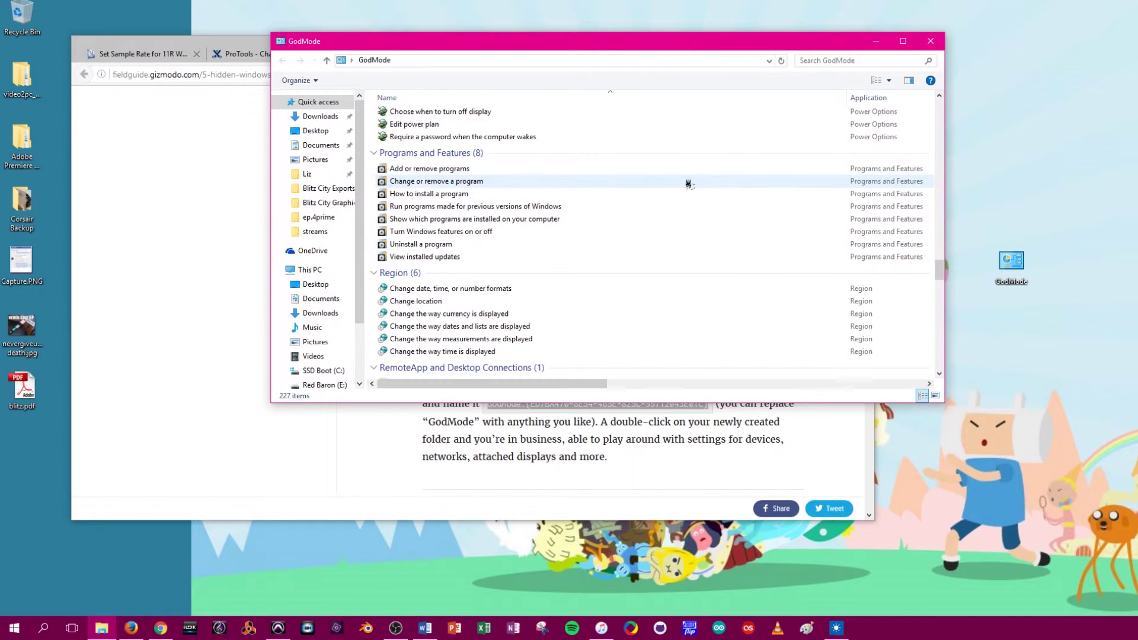
scroll(683, 185, "down", 12)
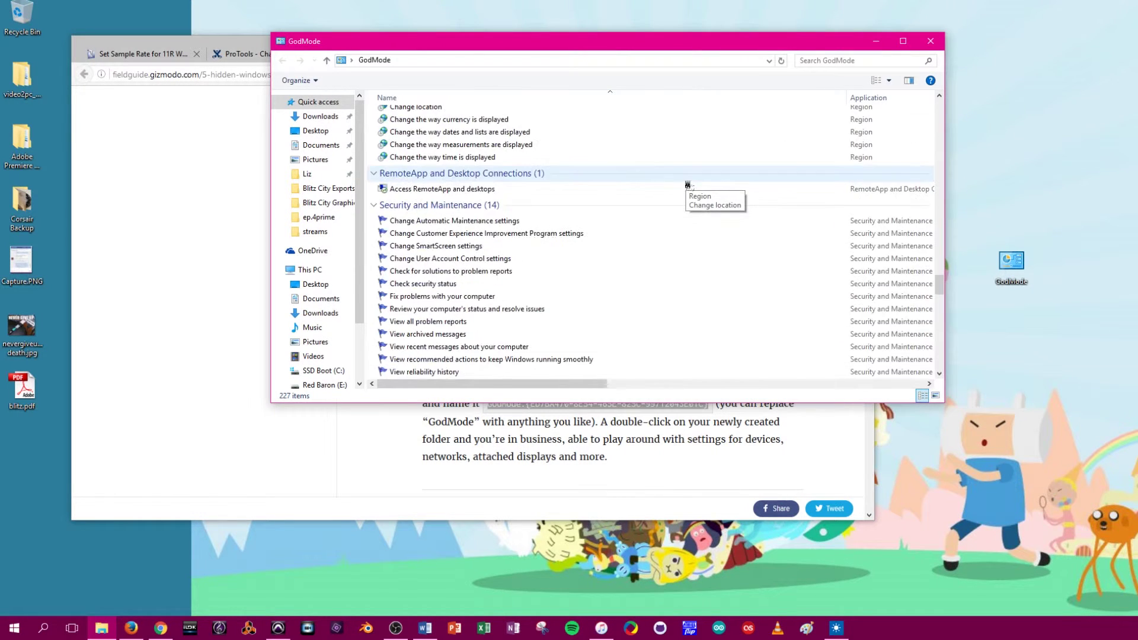
scroll(687, 150, "down", 18)
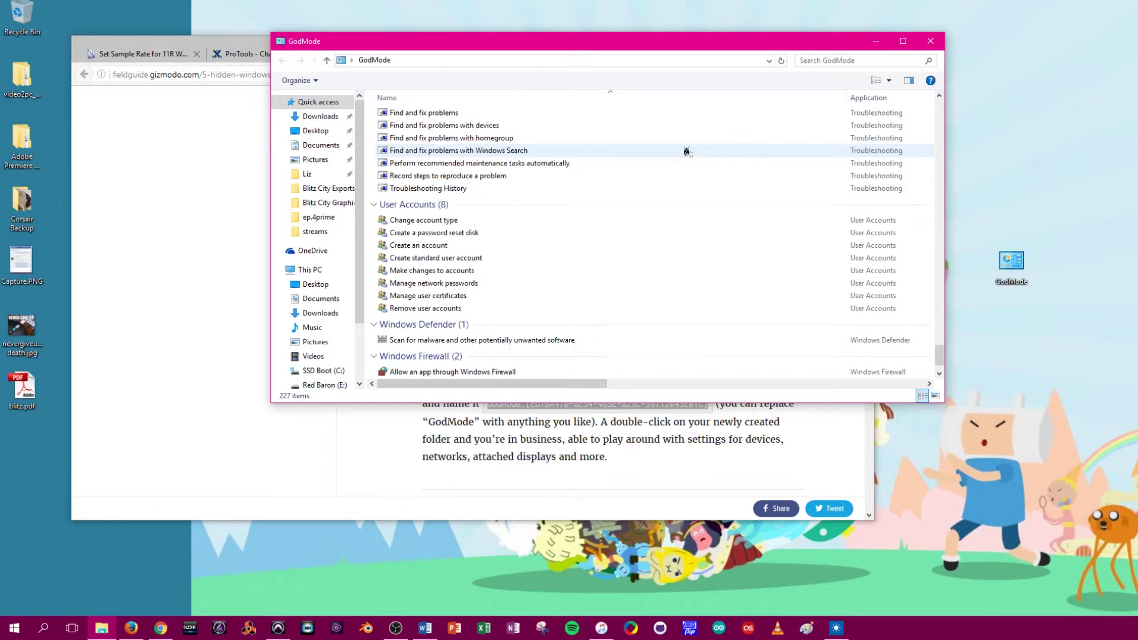
Step: Open Control Panel and check its available view options, keeping the Category view
left_click(15, 628)
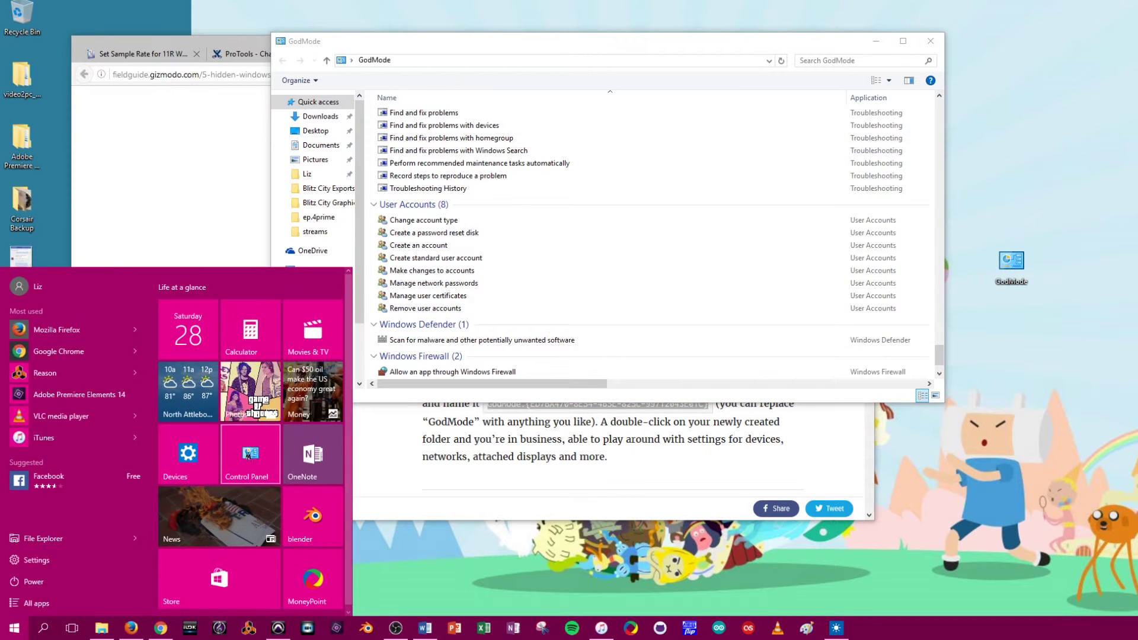
left_click(252, 454)
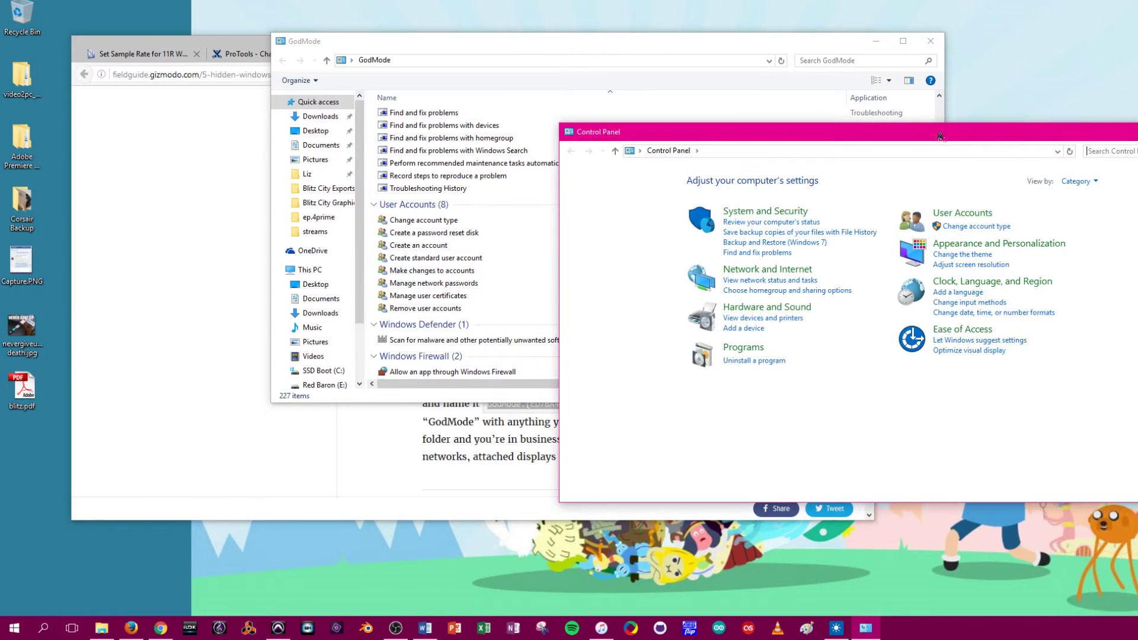
left_click(707, 190)
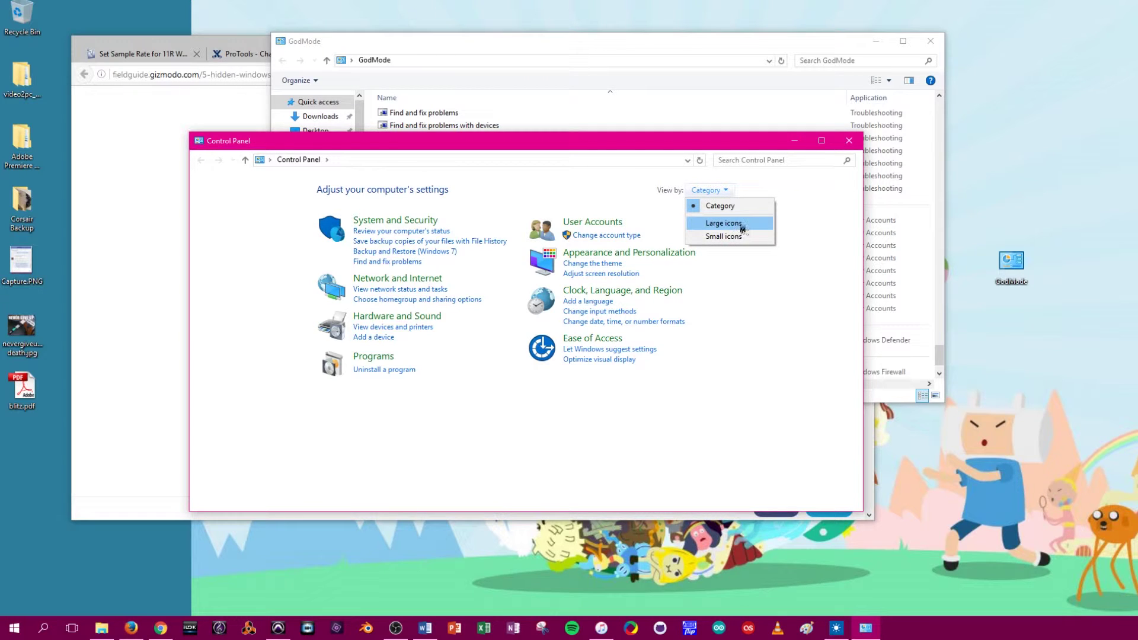
left_click(812, 209)
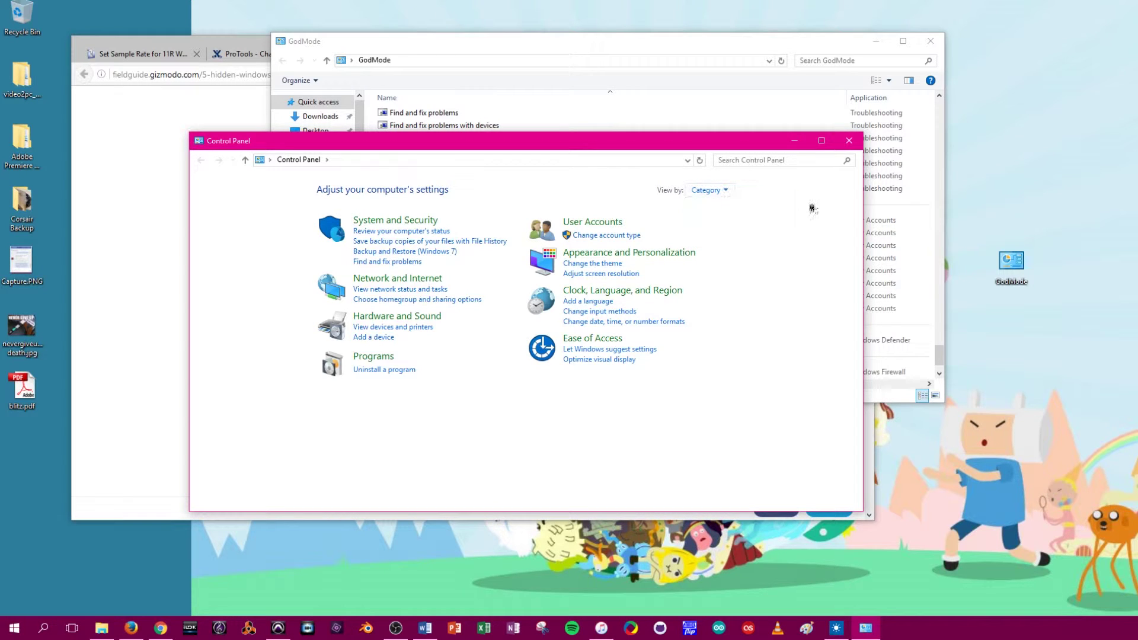
Step: Compare the Small icons and Large icons views of Control Panel, finishing back in the Category view
left_click(726, 192)
left_click(725, 237)
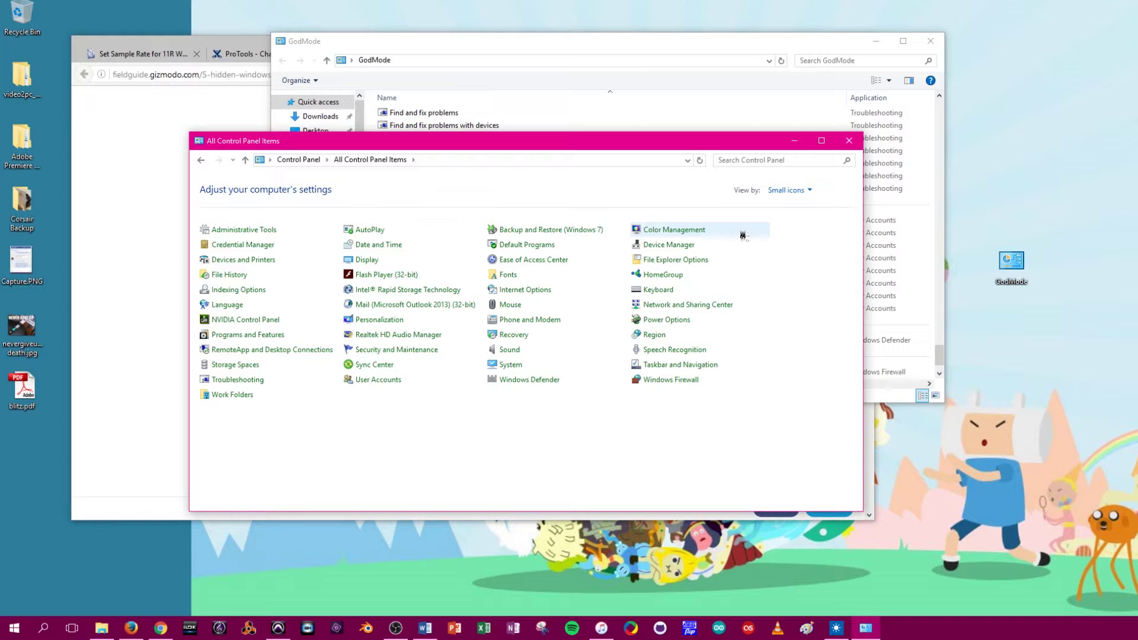
left_click(786, 191)
left_click(799, 224)
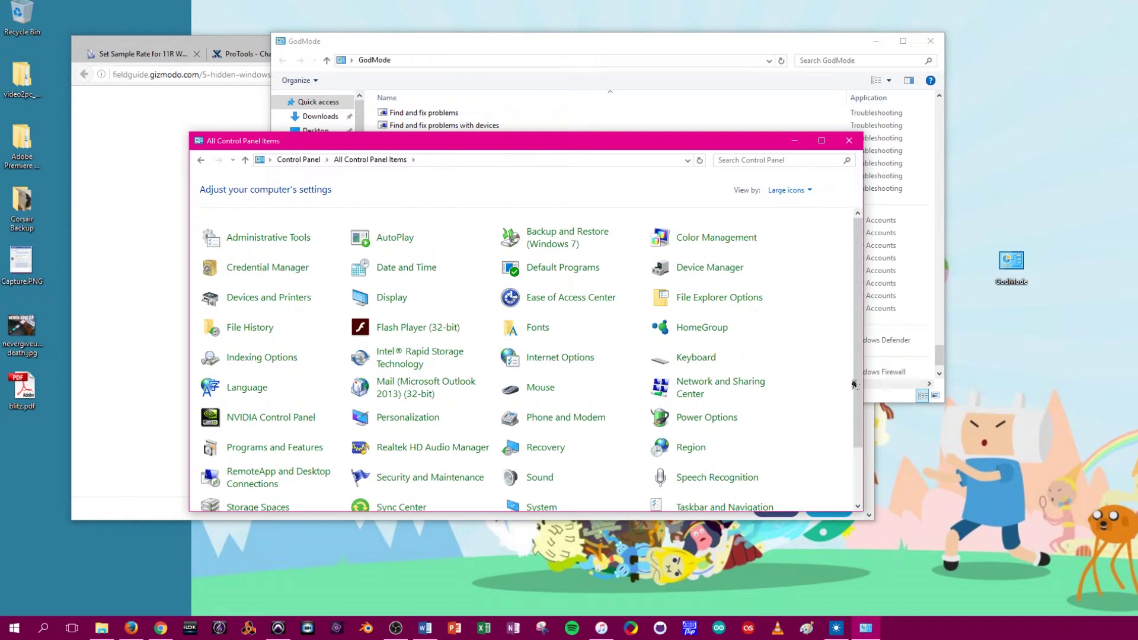
scroll(808, 304, "down", 2)
scroll(808, 304, "up", 2)
left_click(789, 190)
left_click(793, 208)
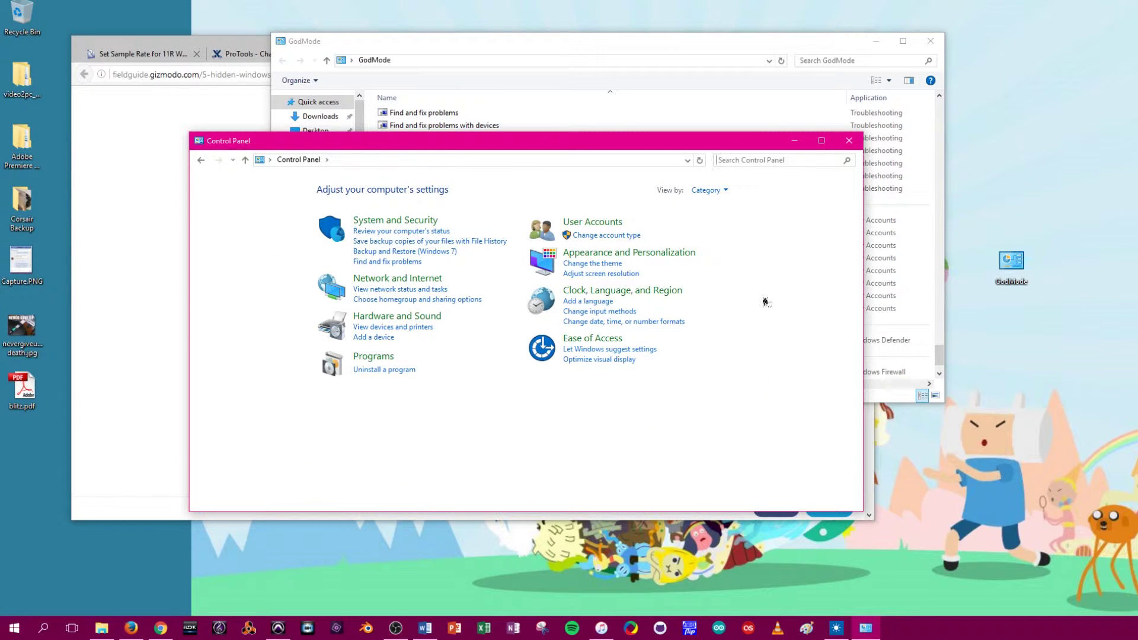
Step: Show Control Panel once more with Large icons and restore its Category view
left_click(715, 190)
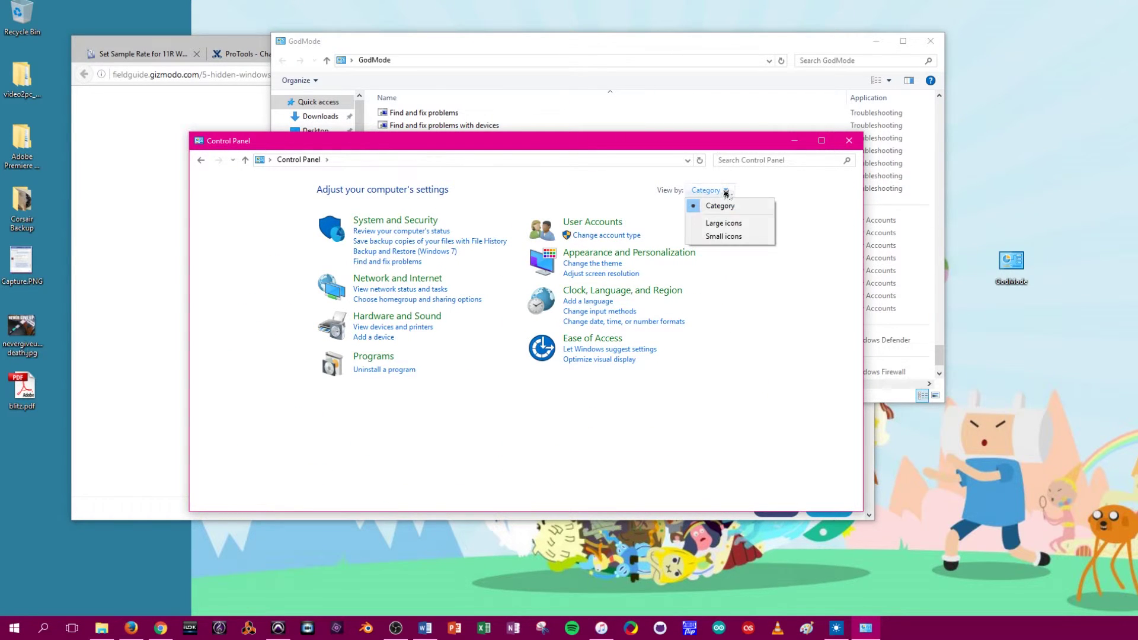
left_click(724, 223)
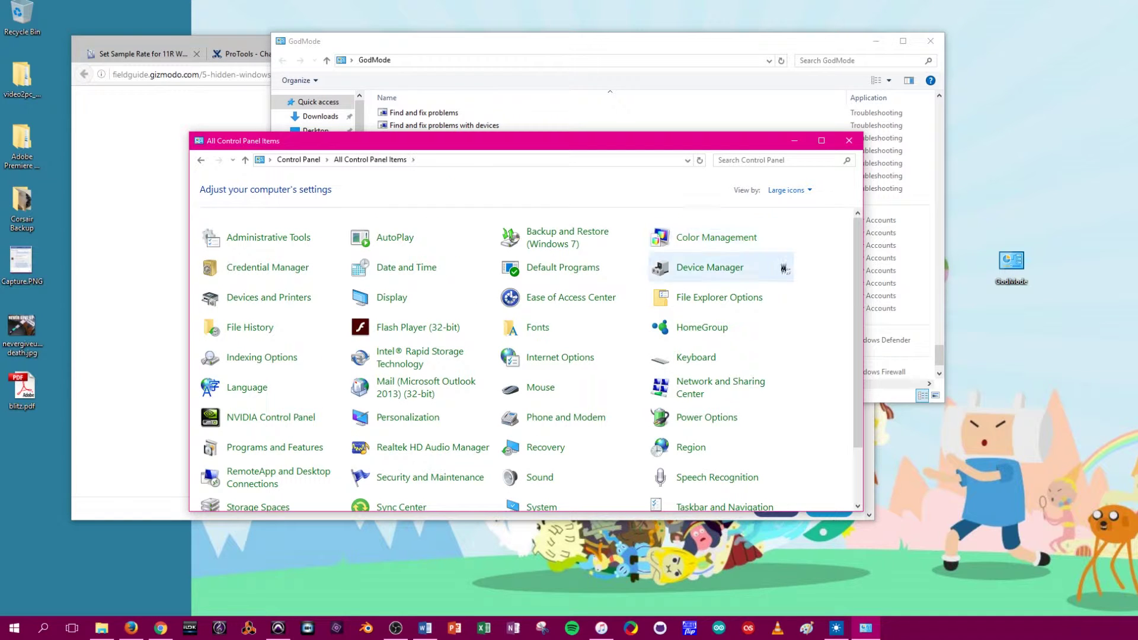
left_click(795, 195)
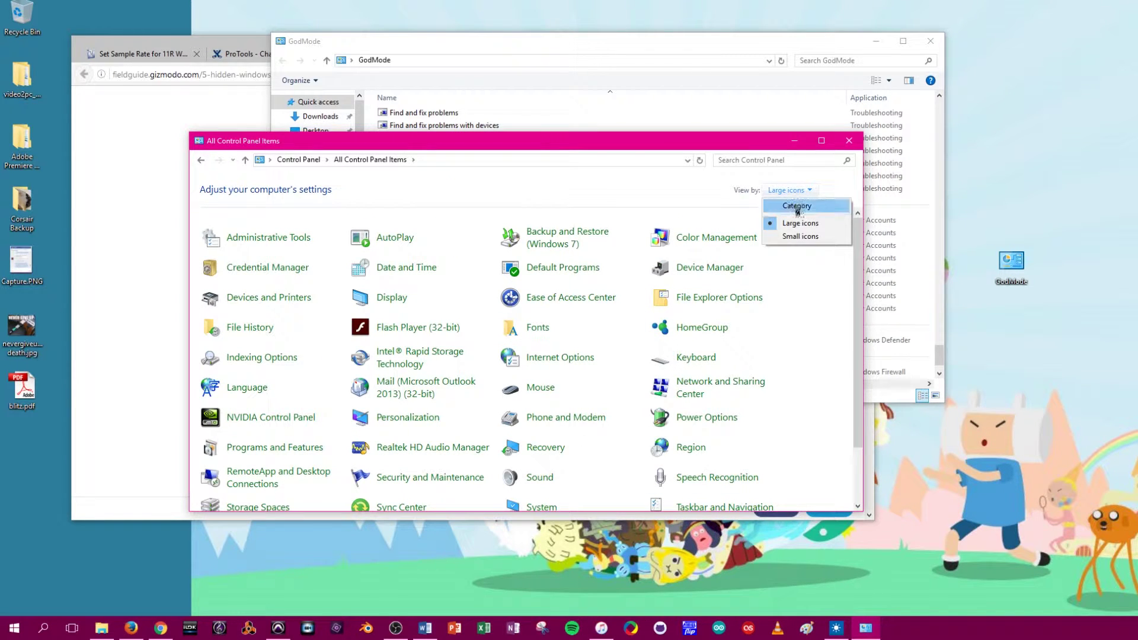
left_click(793, 206)
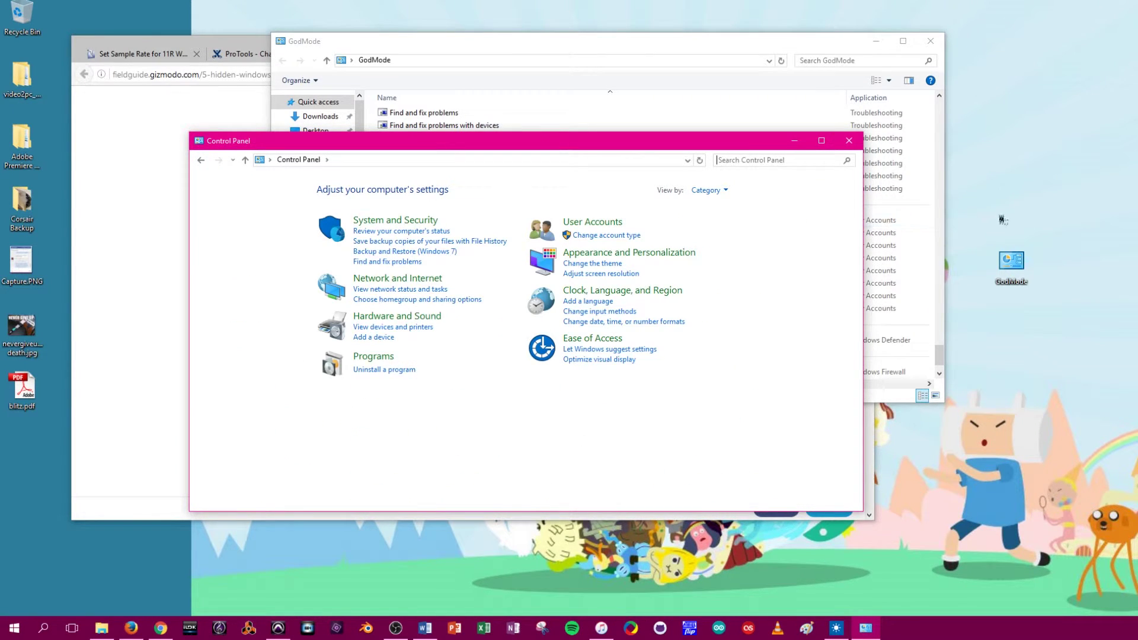
Step: Open the GodMode shortcut on the desktop, lower its window, and go back through the list up to Administrative Tools
double_click(1012, 261)
scroll(688, 184, "down", 1)
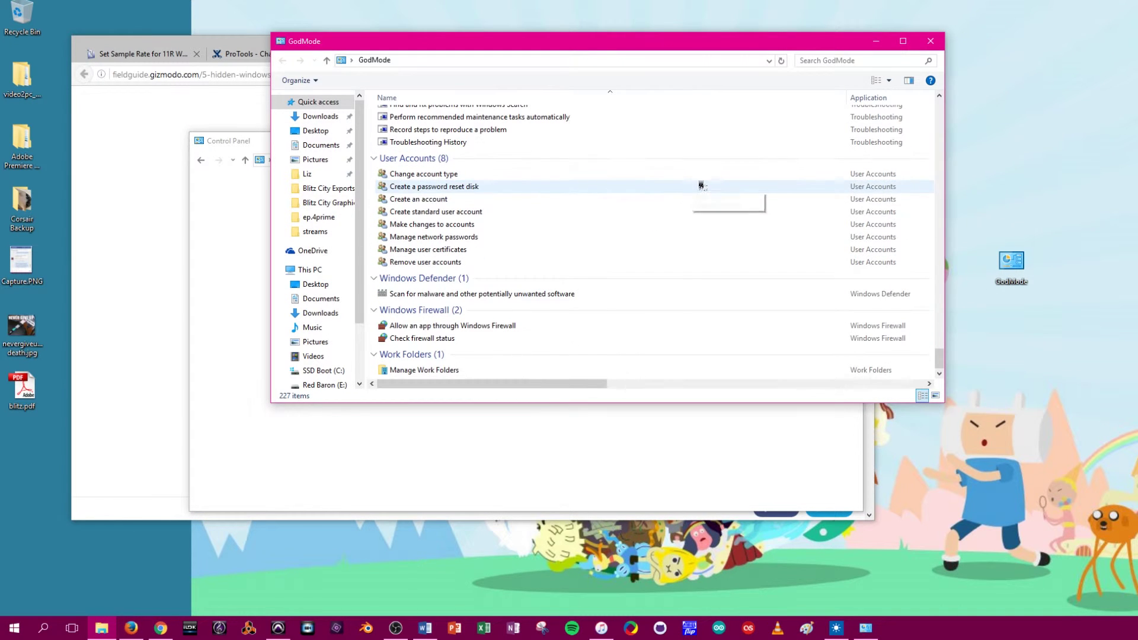
scroll(768, 229, "up", 6)
scroll(782, 233, "up", 10)
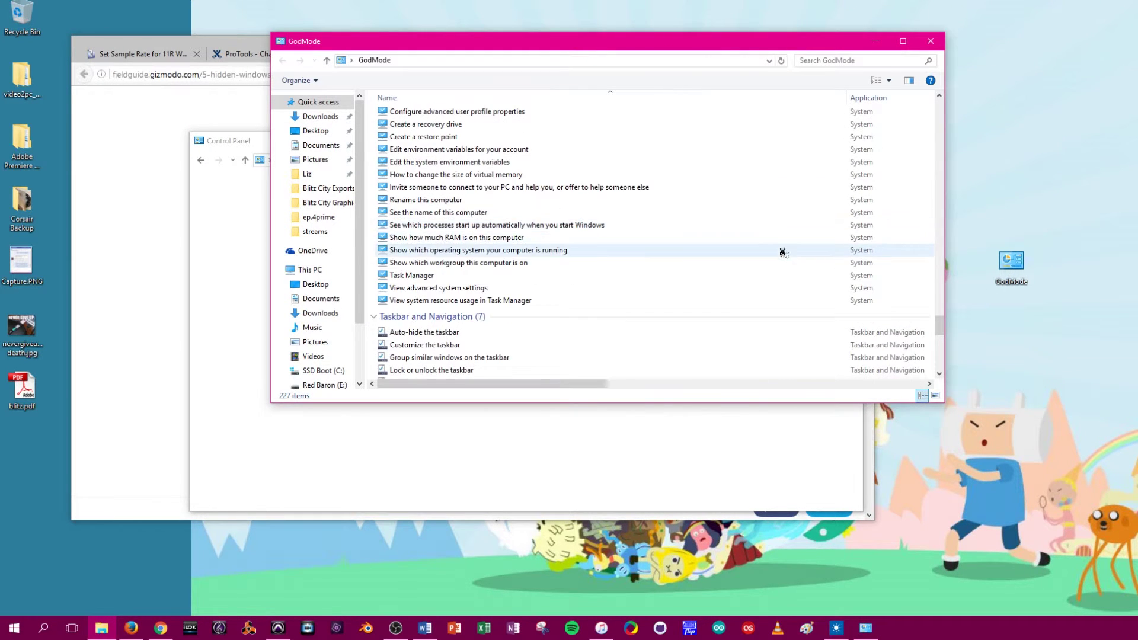
left_click_drag(560, 51, 569, 116)
scroll(780, 320, "up", 15)
scroll(792, 340, "up", 20)
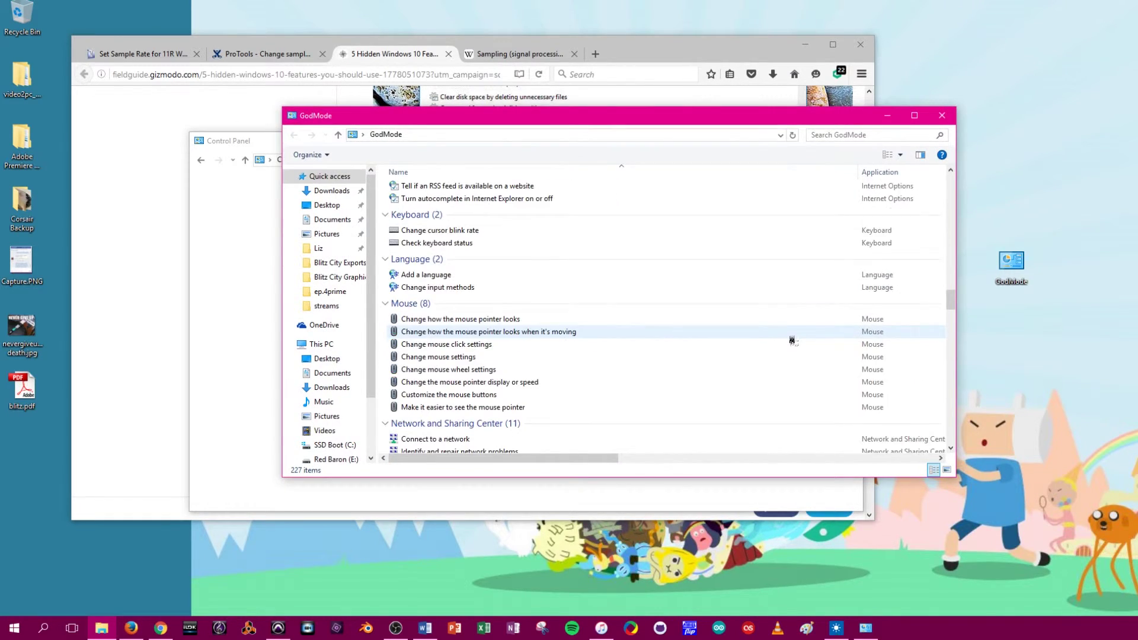
scroll(810, 325, "up", 15)
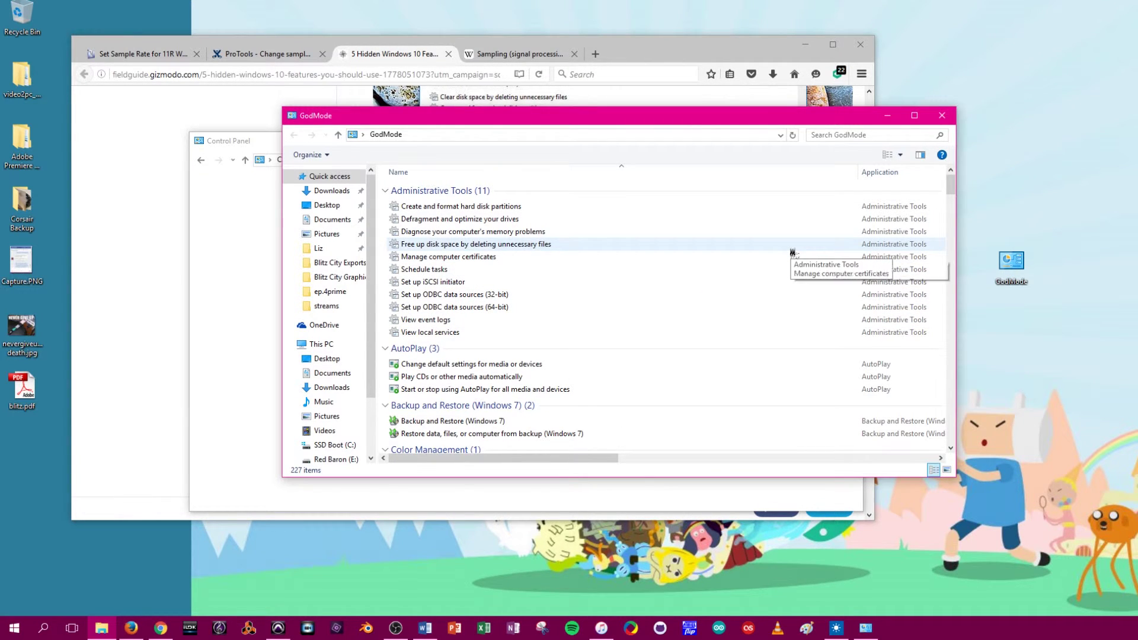
Step: Examine the GodMode settings groups from Color Management through Display and Ease of Access Center to File Explorer Options
scroll(793, 252, "down", 15)
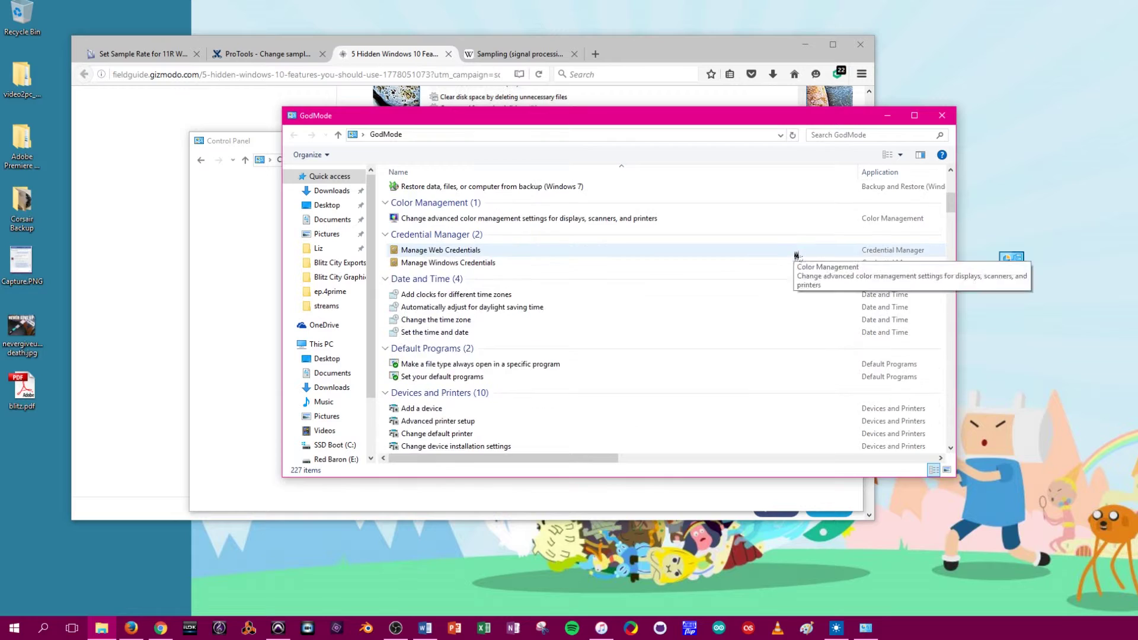
scroll(797, 256, "down", 20)
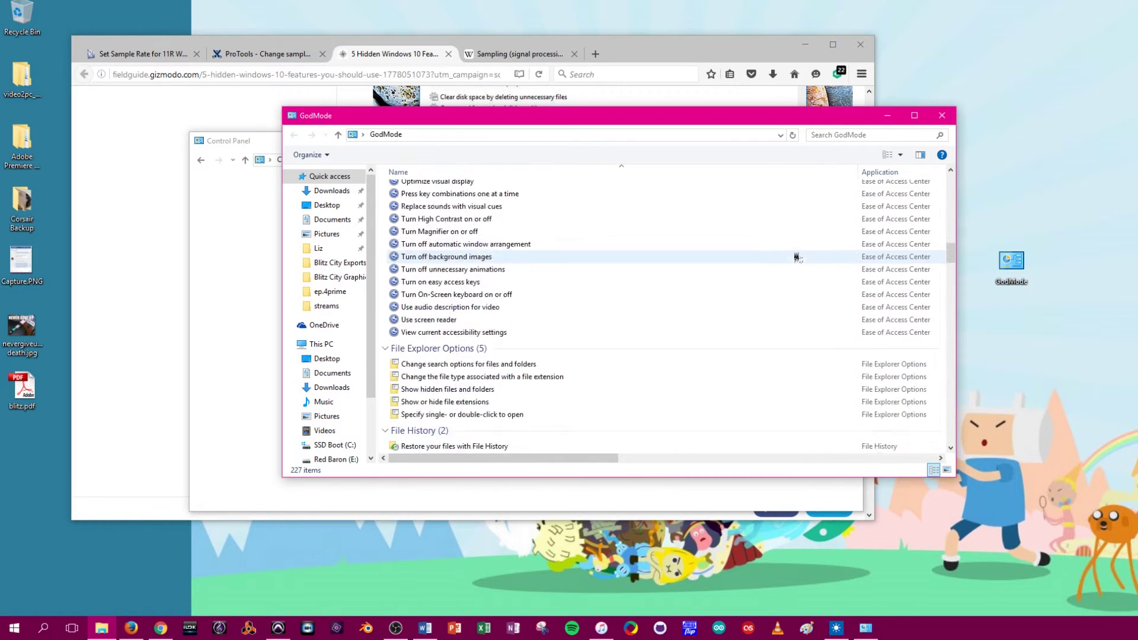
scroll(798, 257, "down", 8)
scroll(800, 263, "up", 20)
scroll(804, 265, "up", 10)
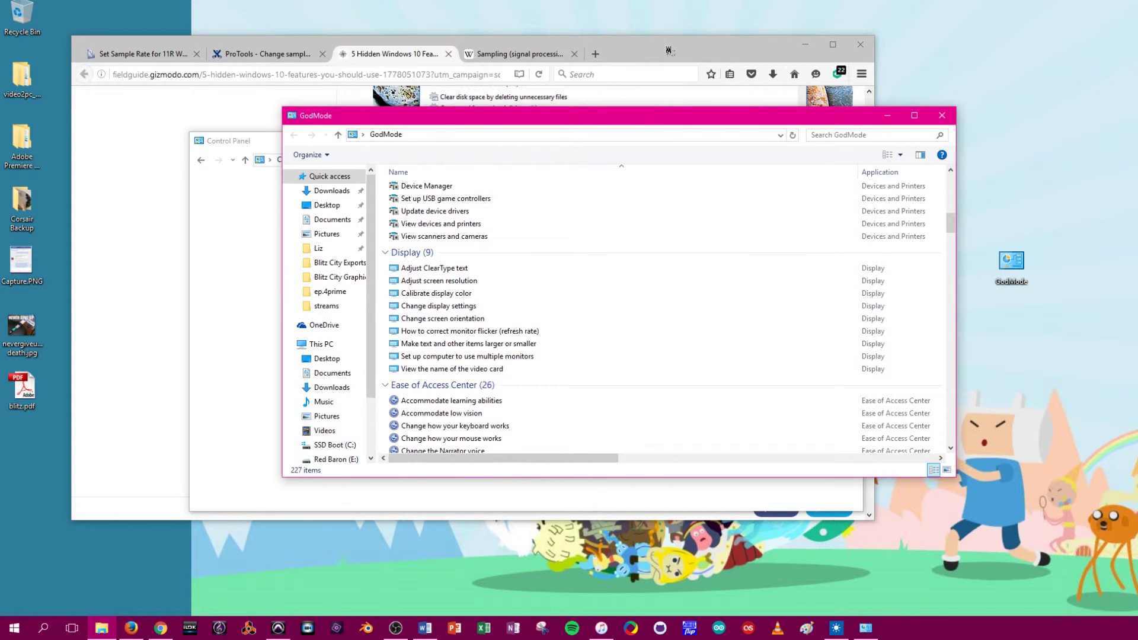
left_click_drag(669, 51, 669, 48)
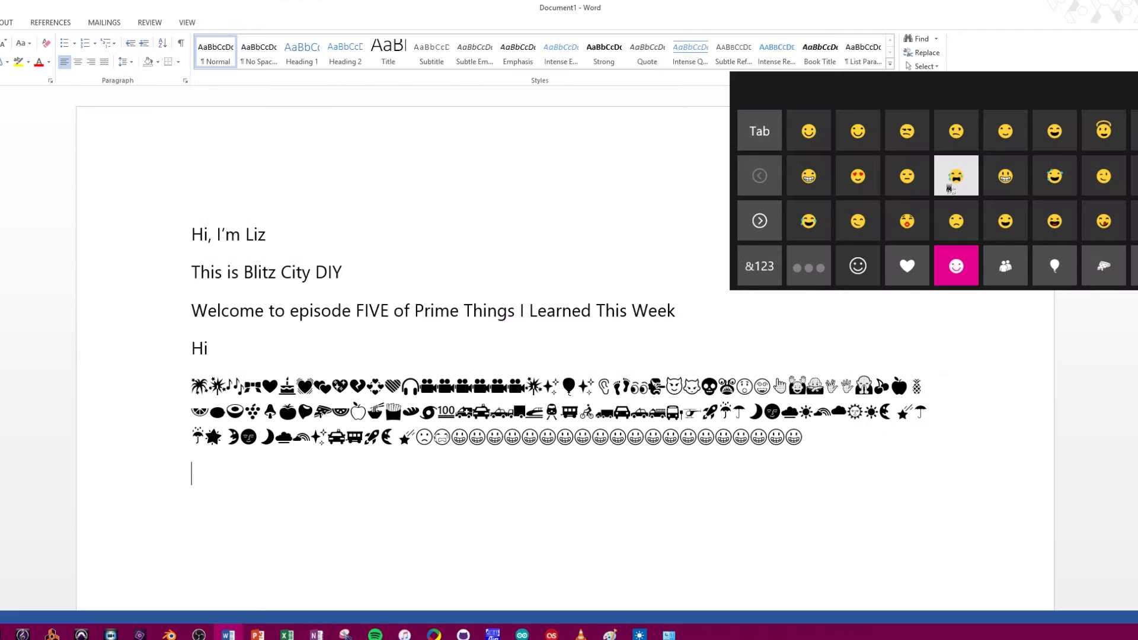
Step: In the Word document, insert a run of smiley-face emojis on the empty line, from a frowning face to a halo smiley
left_click(957, 220)
left_click(907, 221)
left_click(907, 176)
left_click(1055, 176)
left_click(1006, 176)
left_click(1006, 131)
left_click(1005, 220)
left_click(1055, 221)
left_click(1104, 221)
left_click(1104, 131)
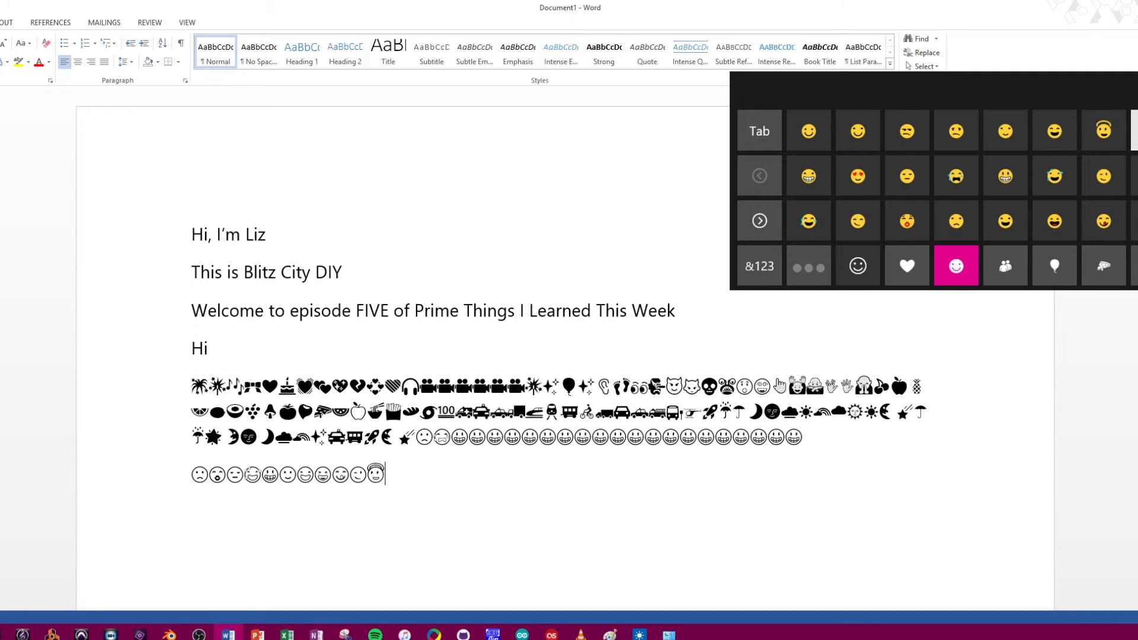
Step: Add more face emojis to the line, including smirking, sunglasses, neutral and heart-eyes faces
left_click(1005, 176)
left_click(858, 176)
left_click(759, 220)
left_click(907, 176)
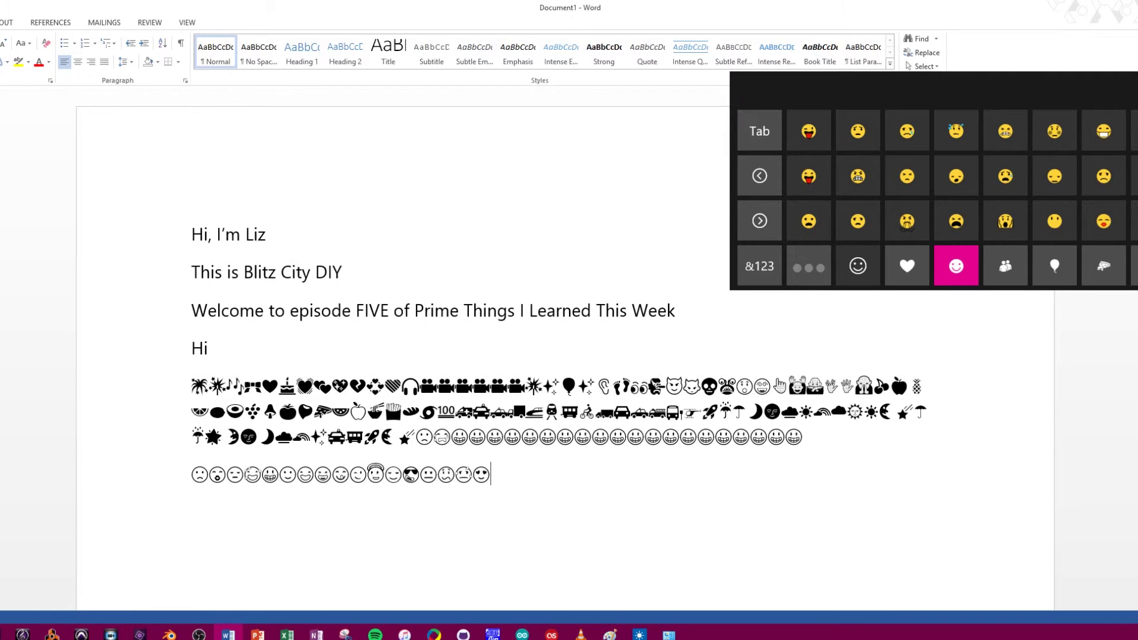
Step: Add alien, monster, skull, cat, eyes, devil, goblin and ear emojis, followed by people and hand-gesture emojis
left_click(759, 221)
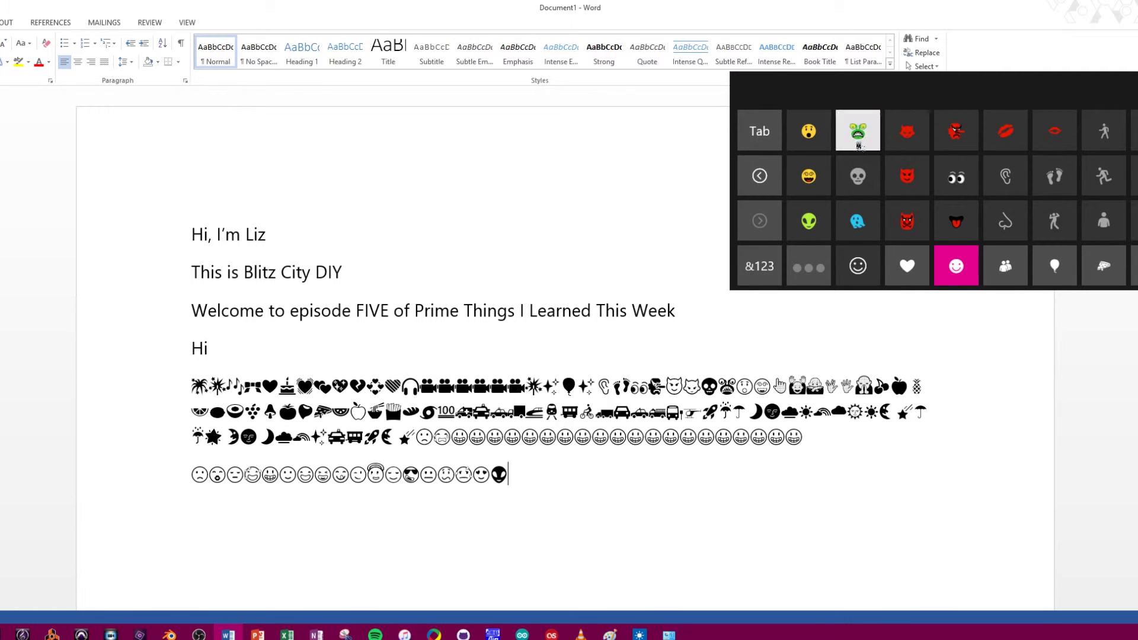
left_click(858, 176)
left_click(907, 131)
left_click(956, 176)
left_click(907, 176)
left_click(970, 139)
left_click(1005, 176)
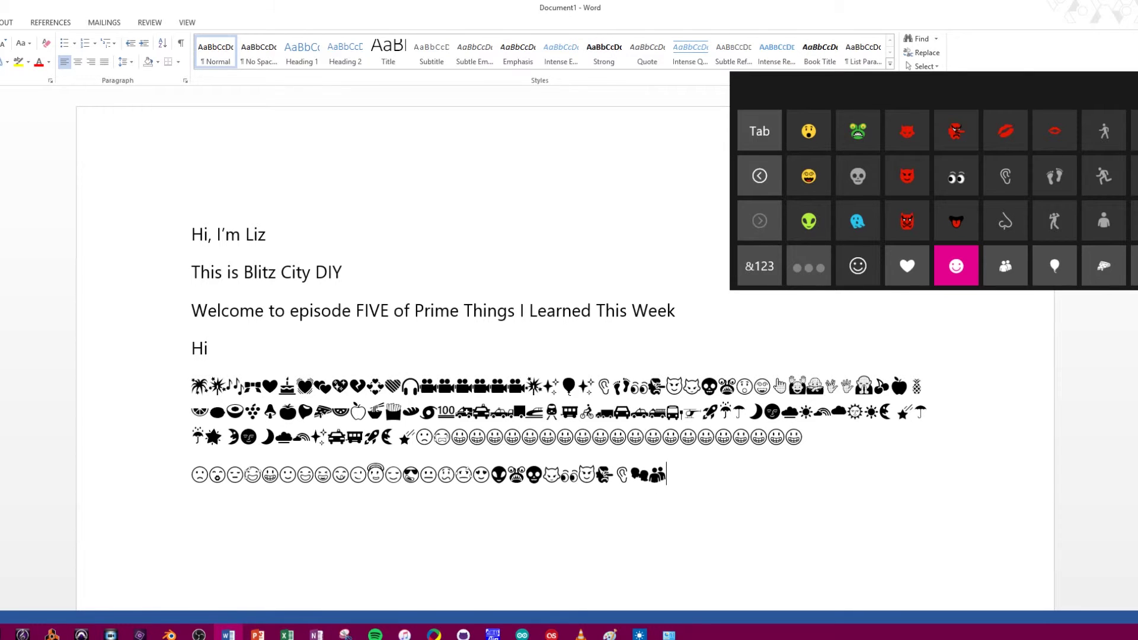
left_click(1135, 221)
left_click(1018, 274)
Step: Insert celebration emojis: heart, birthday cake, sparkler, fireworks, ribbon, sparkles, balloon and music notes, plus a second ribbon
left_click(1054, 266)
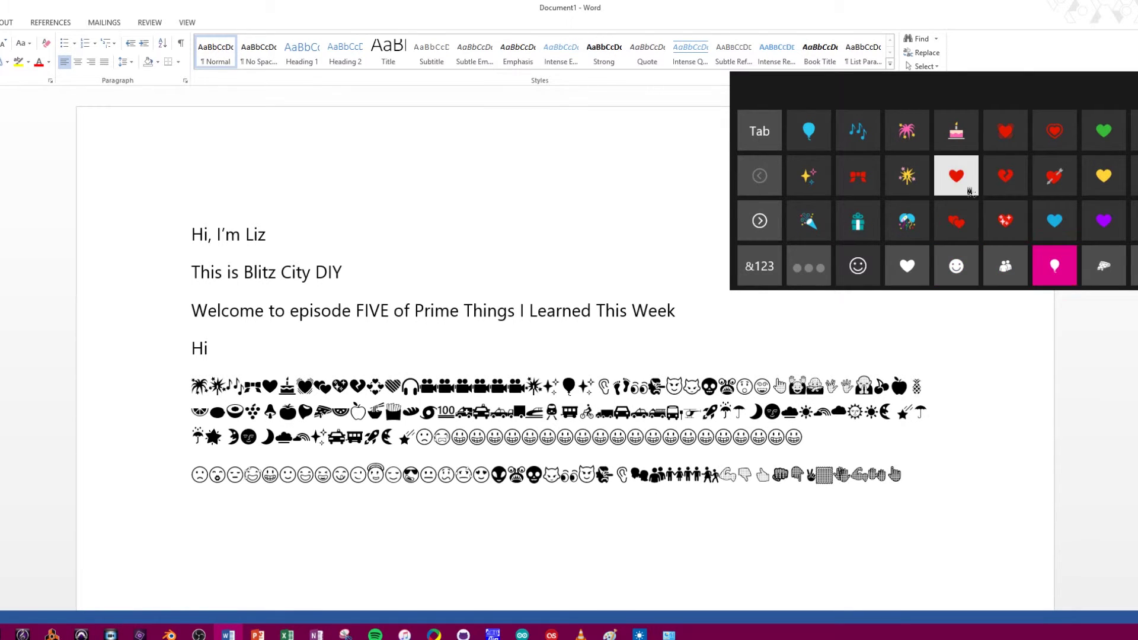
left_click(956, 131)
left_click(907, 176)
left_click(908, 131)
left_click(857, 176)
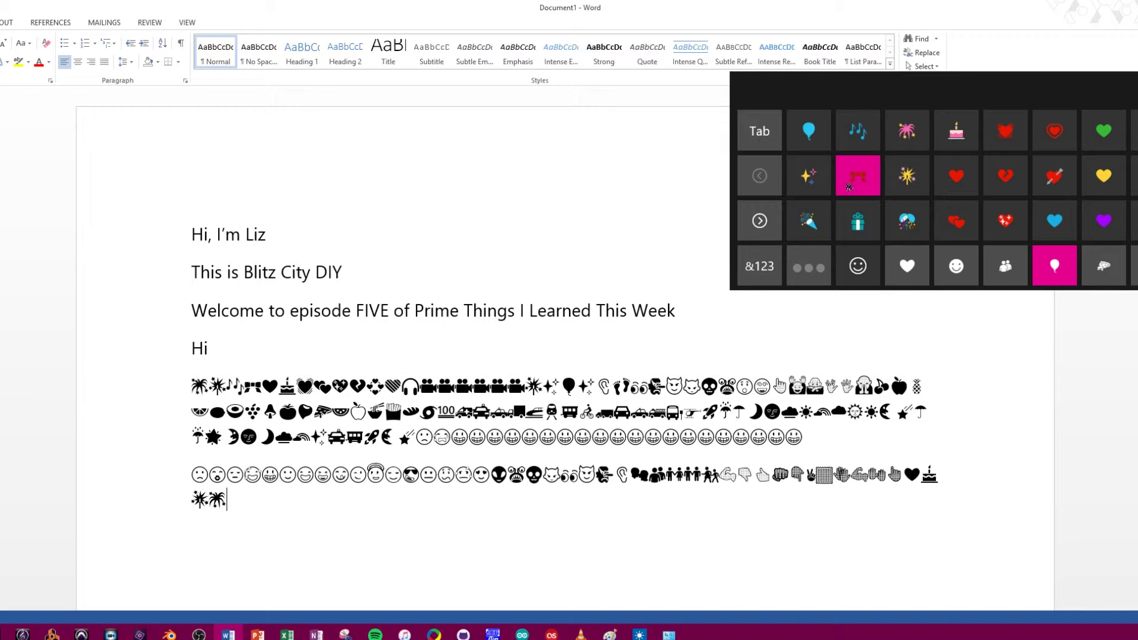
left_click(809, 176)
left_click(808, 131)
left_click(857, 132)
left_click(858, 176)
Step: Add the purple, yellow and blue heart emojis, a movie camera, a heart decoration and a gem
left_click(1104, 221)
left_click(1104, 176)
left_click(1054, 221)
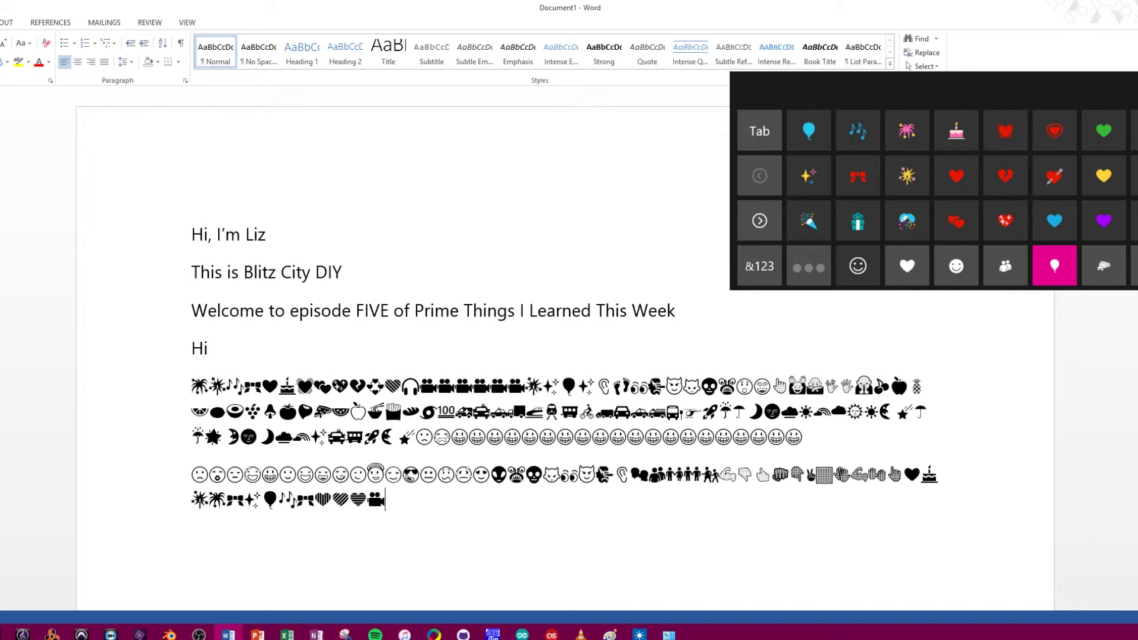
left_click(907, 220)
Step: Insert the wind dash, sweat drops, collision, thought bubble, crystal ball and camera emojis
left_click(759, 221)
left_click(907, 131)
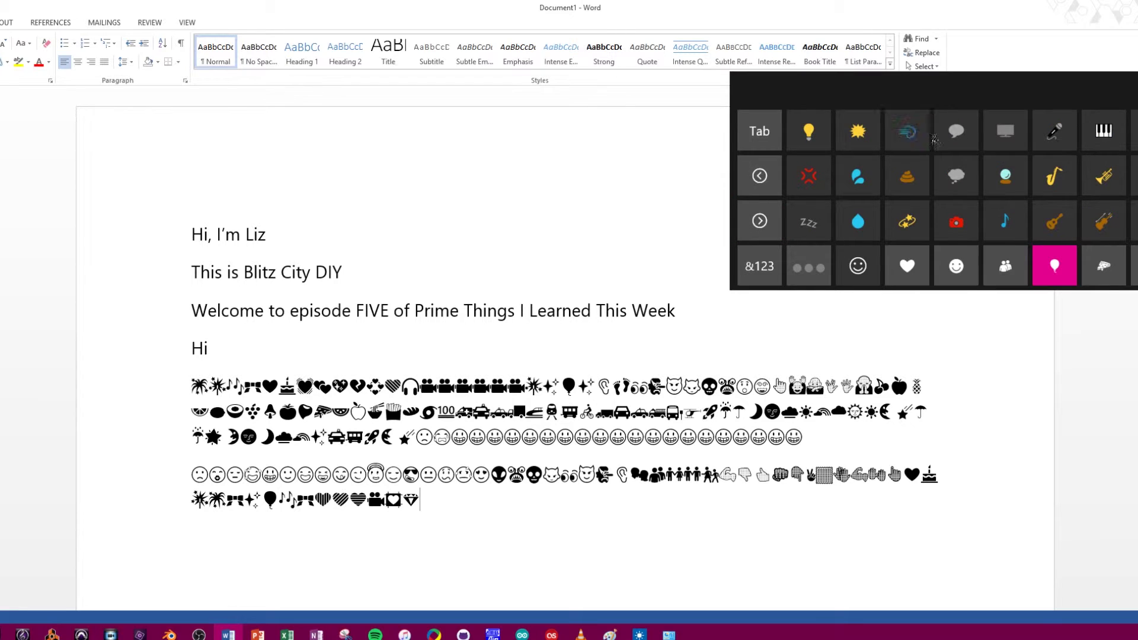
left_click(858, 131)
left_click(957, 177)
left_click(1005, 176)
left_click(956, 221)
Step: Insert musical emojis: guitar, violin, trumpet, saxophone, microphone, piano keys and a musical score
left_click(1055, 220)
left_click(1104, 220)
left_click(1104, 176)
left_click(1055, 176)
left_click(1055, 131)
left_click(1104, 131)
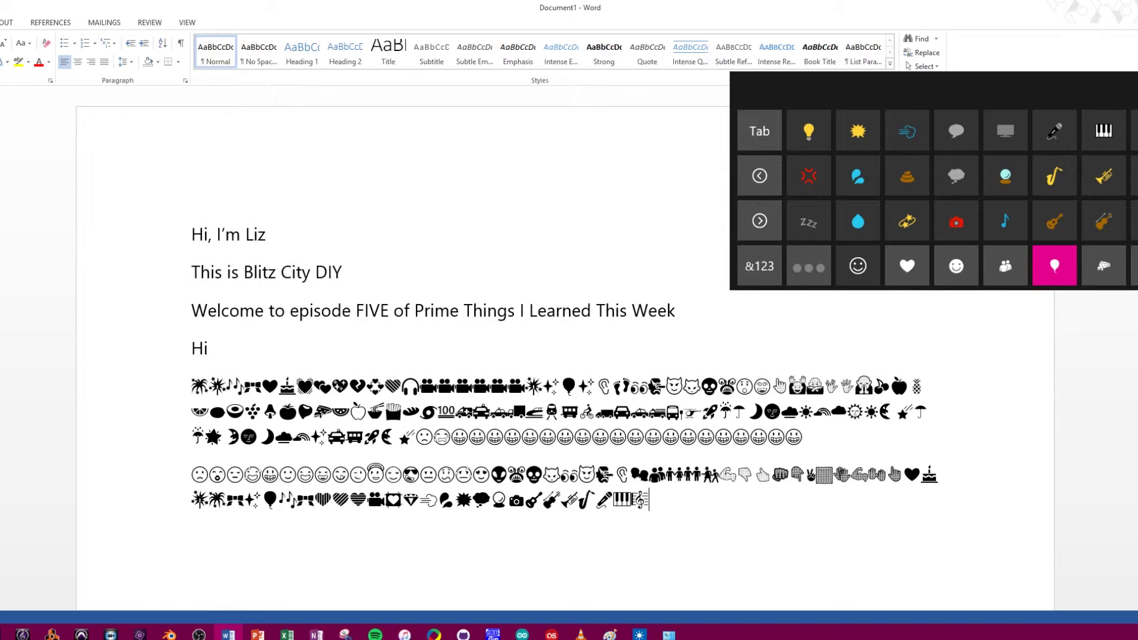
left_click(1005, 221)
Step: Add clothing and object emojis, including a crown, top hat, jeans, boot, trident, key, golf flag, soccer ball and clapperboard
left_click(759, 220)
left_click(858, 176)
left_click(907, 131)
left_click(1006, 176)
left_click(1054, 176)
left_click(1104, 176)
left_click(1104, 131)
left_click(1134, 176)
left_click(1104, 221)
left_click(1135, 221)
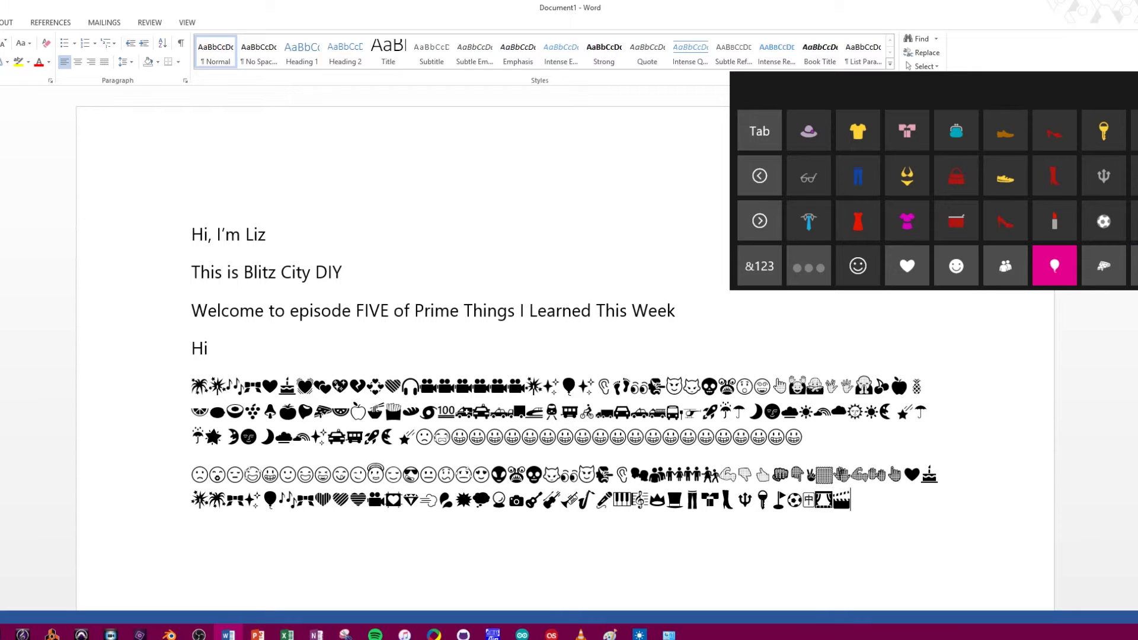
Step: Insert game and sport emojis, including an artist palette, bowling, a playing card, billiards, a snowboarder and a football
left_click(759, 220)
left_click(855, 178)
left_click(858, 220)
left_click(809, 222)
left_click(956, 222)
left_click(1006, 222)
Step: Add trophy, surfer, basketball, swimmer and tanabata tree emojis, plus a graduation cap, an hourglass and another swimmer
left_click(1005, 131)
left_click(956, 176)
left_click(956, 131)
left_click(1055, 176)
left_click(1104, 222)
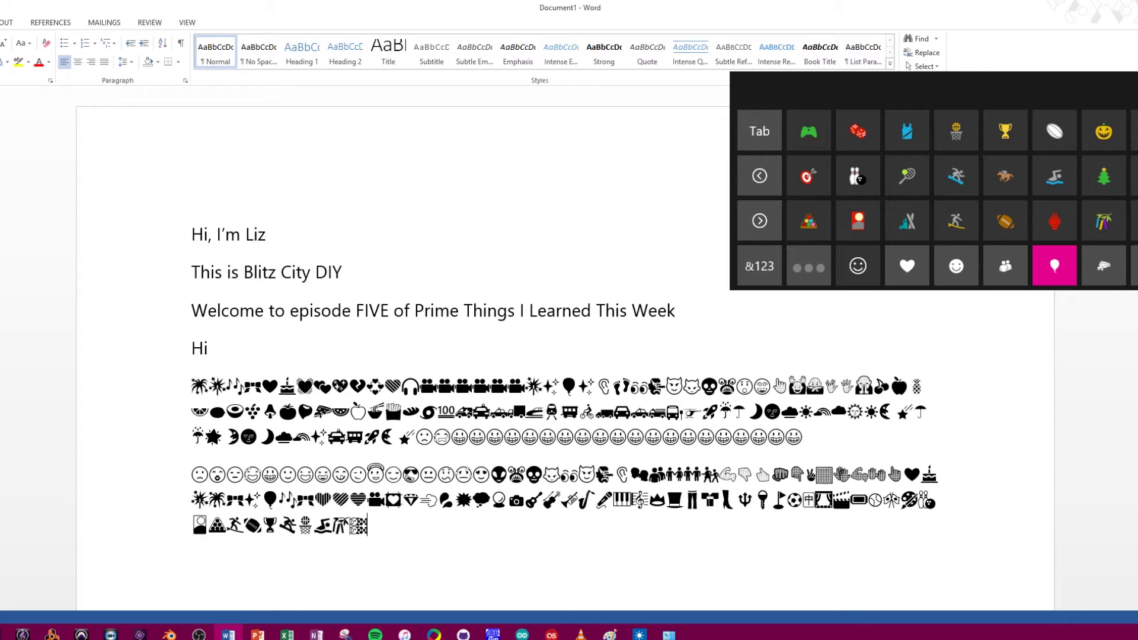
left_click(1135, 221)
left_click(1054, 176)
Step: Insert food emojis: green apple, red apple, banana, melon, grapes, hamburger, meat on the bone and rice ball
left_click(1104, 266)
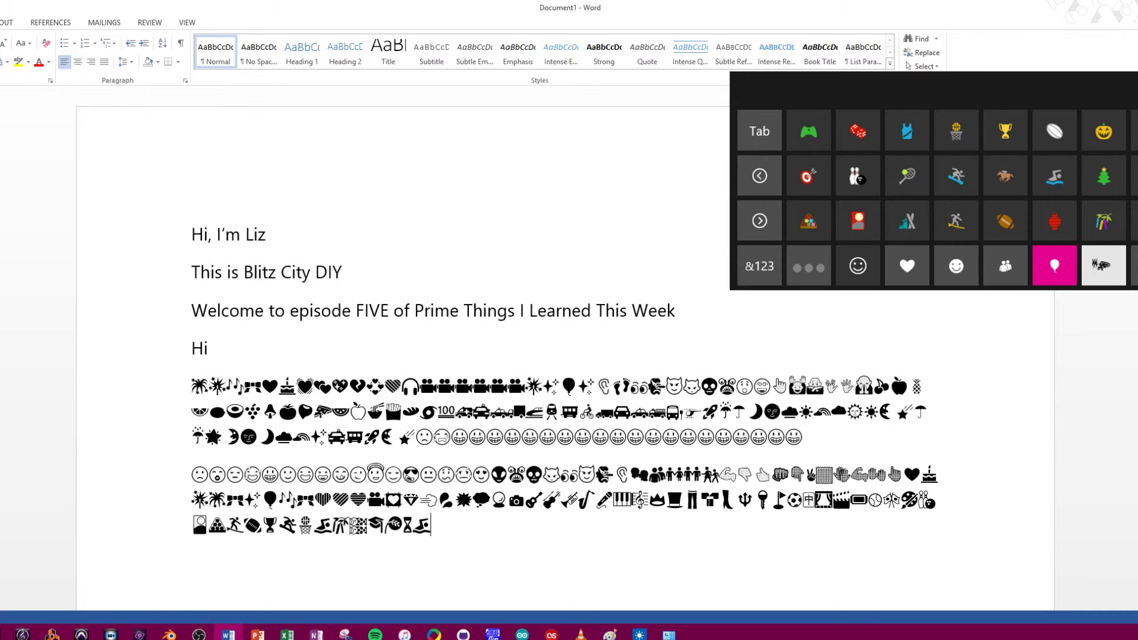
left_click(1005, 221)
left_click(1006, 177)
left_click(956, 221)
left_click(907, 176)
left_click(907, 131)
left_click(1097, 182)
left_click(1104, 222)
left_click(1134, 176)
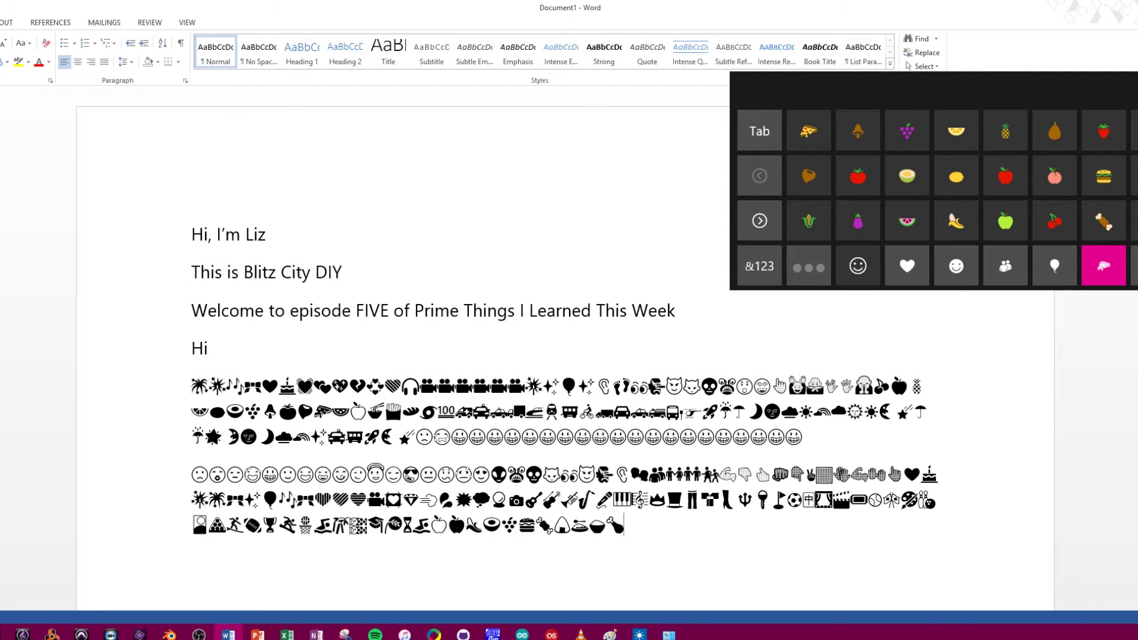
Step: Add french fries, eggplant, corn and chestnut emojis, followed by a second corn and a pizza slice
left_click(956, 222)
left_click(858, 222)
left_click(808, 222)
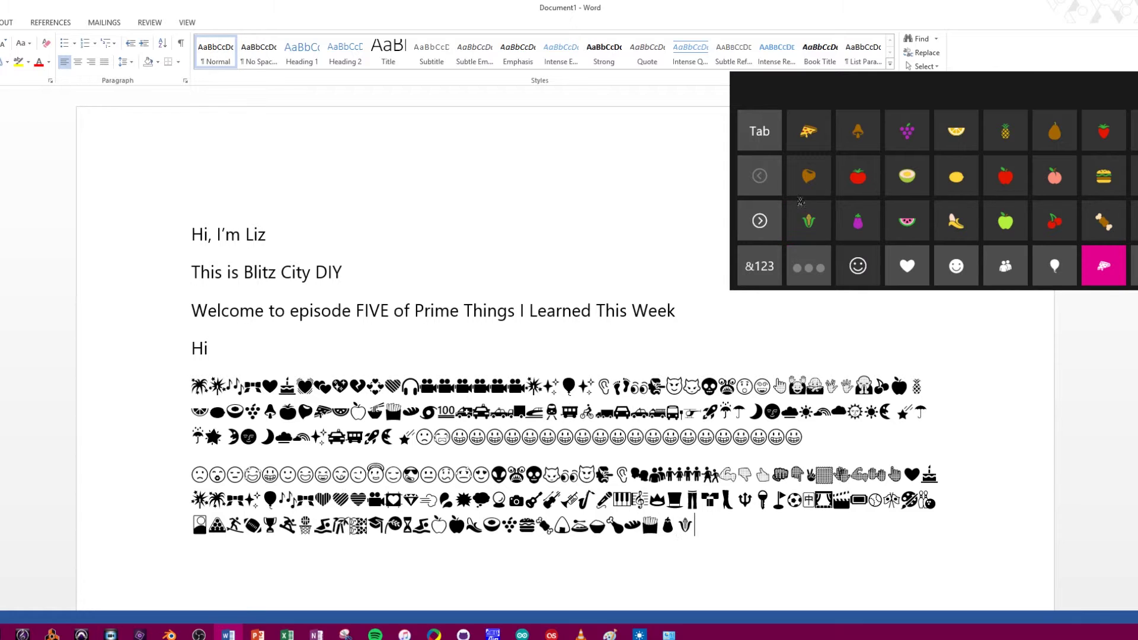
left_click(809, 176)
left_click(809, 220)
left_click(809, 131)
Step: Add mushroom, tomato, melon, watermelon, eggplant, grapes, orange slice and lemon emojis
left_click(858, 132)
left_click(860, 178)
left_click(907, 176)
left_click(907, 221)
left_click(858, 221)
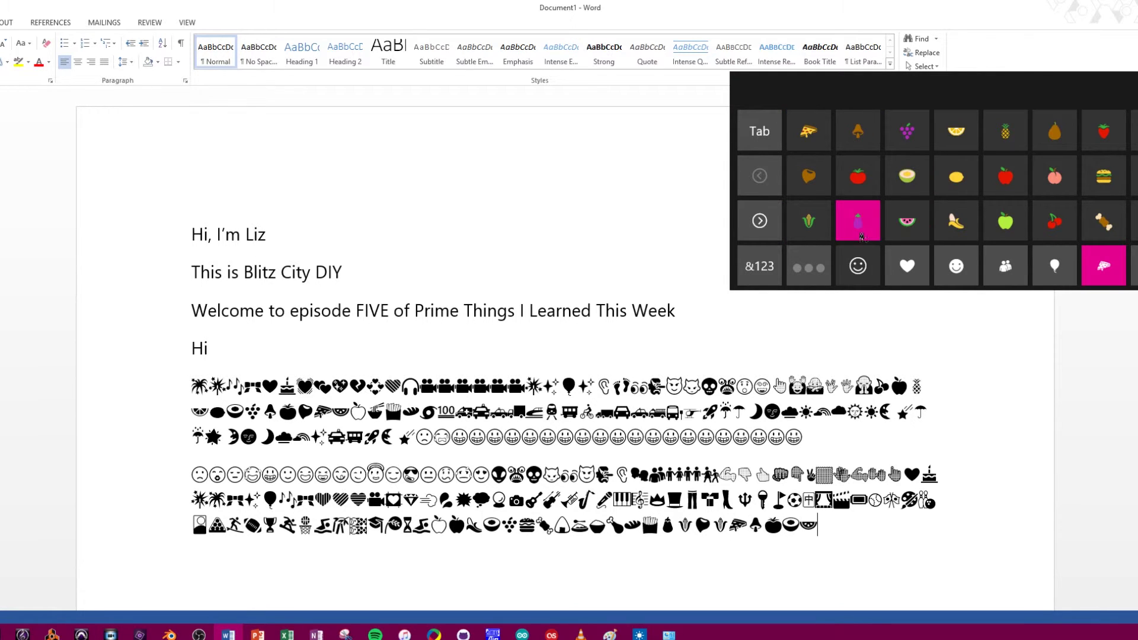
left_click(907, 131)
left_click(957, 131)
left_click(956, 176)
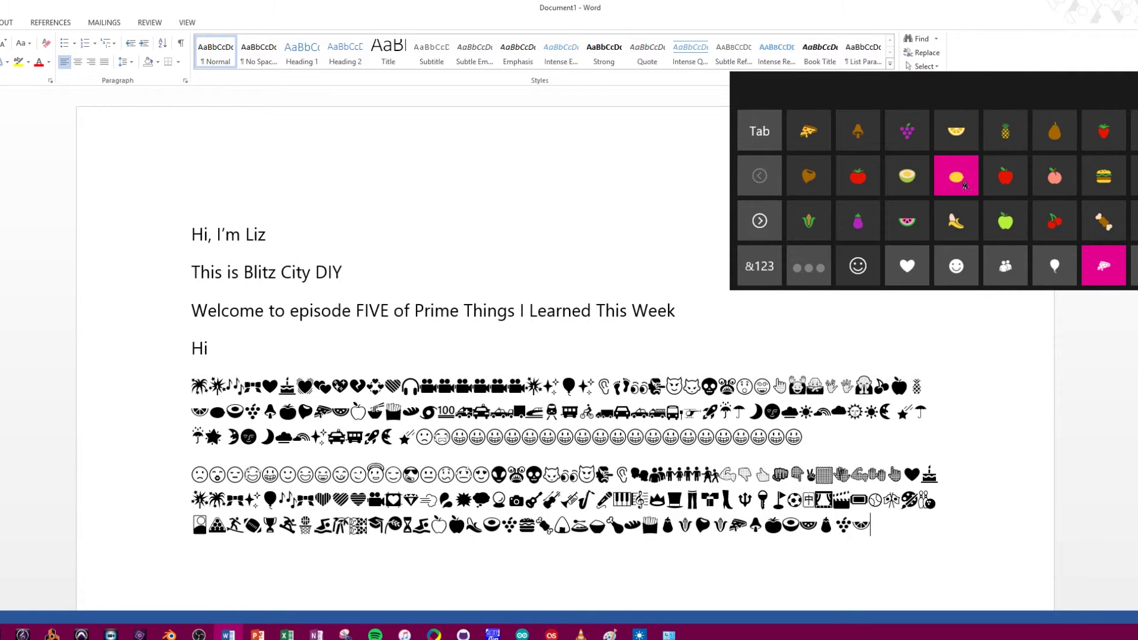
Step: Insert meal and drink emojis, including a fork and knife, frying pan, cake, pot of food, hot beverage, cocktail and baby bottle
left_click(745, 212)
left_click(1104, 221)
left_click(1104, 176)
left_click(1055, 176)
left_click(1055, 131)
left_click(1089, 131)
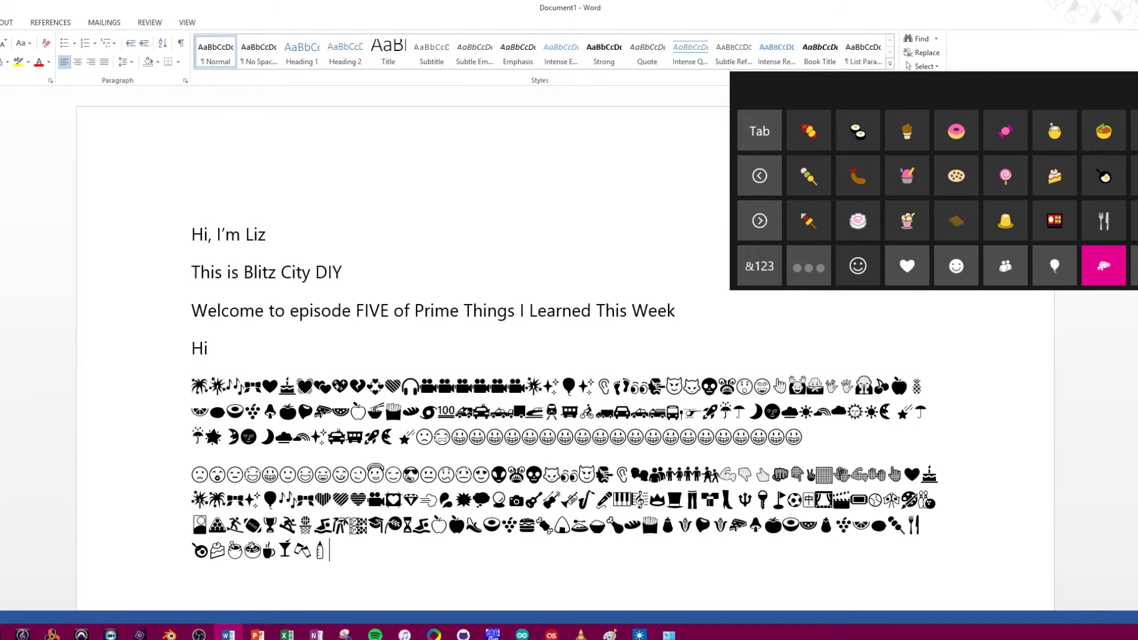
left_click(1104, 176)
left_click(1104, 176)
Step: Add a few drink emojis, followed by seedling, palm tree, tree and four-leaf clover emojis
left_click(742, 222)
left_click(858, 176)
left_click(907, 176)
left_click(907, 135)
left_click(858, 131)
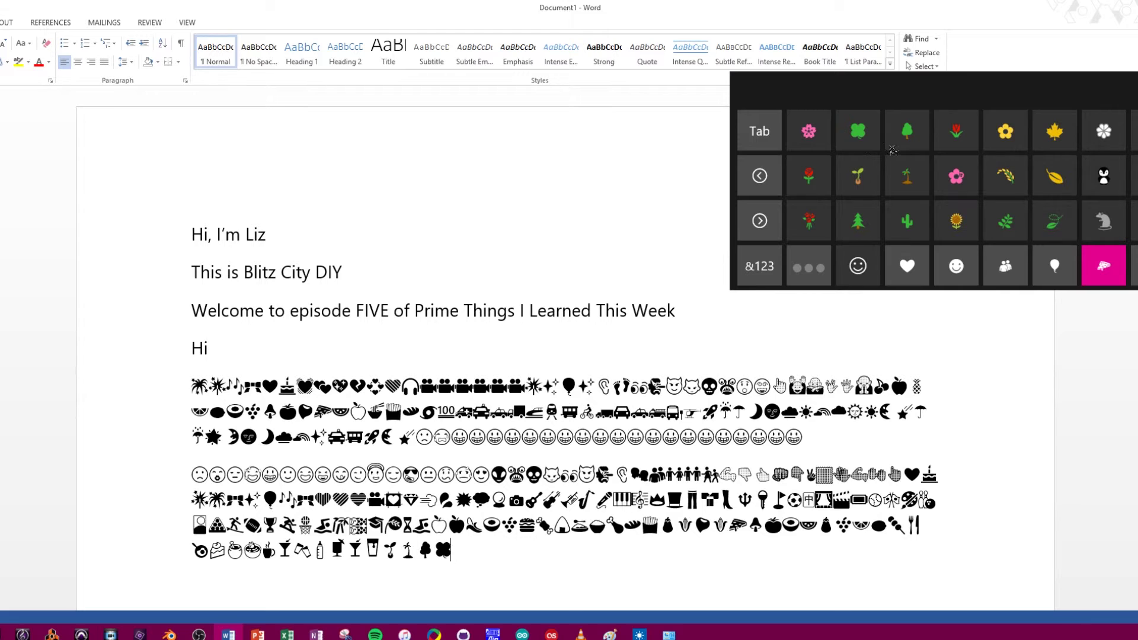
Step: Insert pink flower, sunflower and cactus emojis, followed by assorted animals including a rabbit, cat and dragon
left_click(955, 176)
left_click(956, 222)
left_click(907, 221)
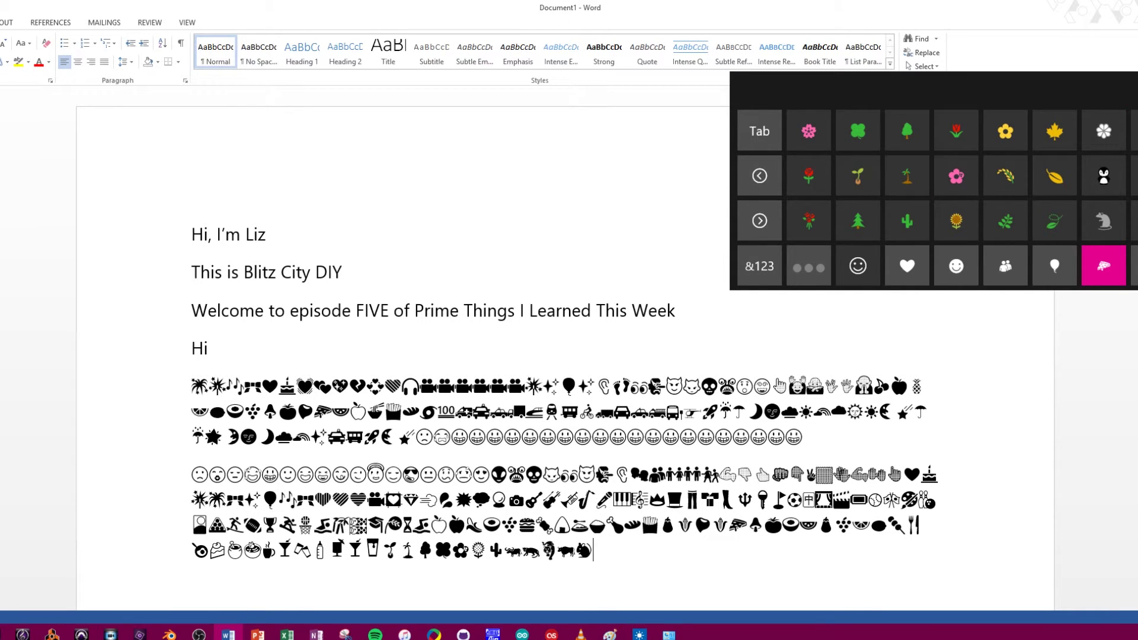
left_click(907, 221)
Step: Add more animal emojis: horse, crocodile, snake, sheep, boar, spiral shell, octopus and pig
left_click(760, 221)
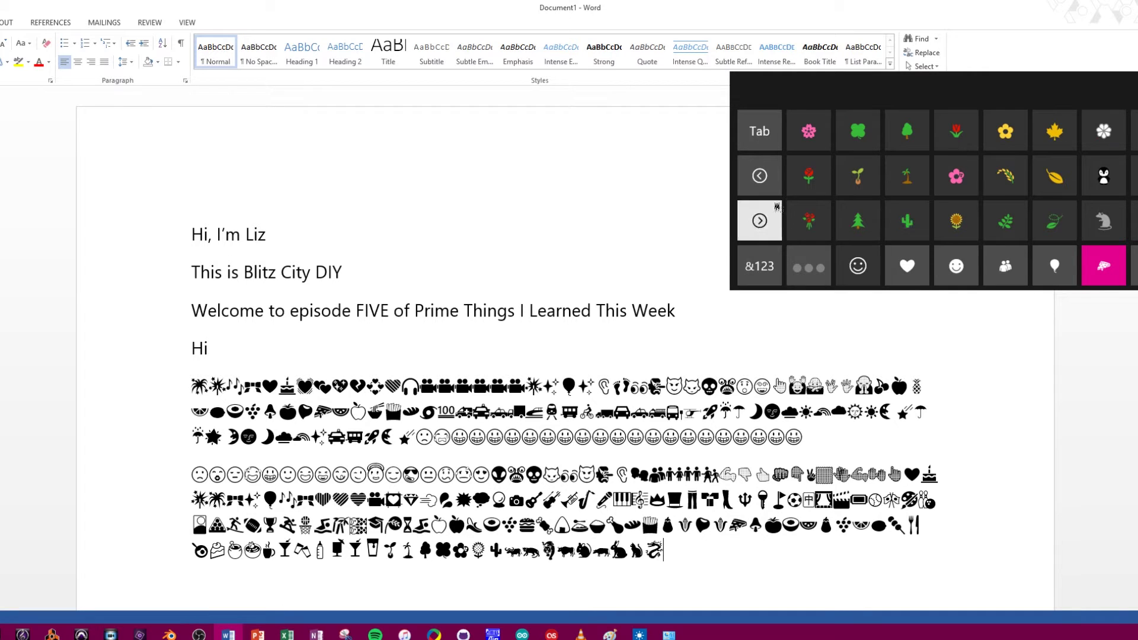
left_click(858, 176)
left_click(822, 140)
left_click(858, 131)
left_click(907, 176)
left_click(1006, 176)
left_click(1039, 163)
left_click(1055, 132)
left_click(1006, 131)
Step: Insert elephant, caterpillar, bee, spiral shell, fish, octopus and ant emojis, plus several birds and a turtle
left_click(1006, 222)
left_click(1055, 221)
left_click(1104, 176)
left_click(1055, 176)
left_click(1134, 176)
left_click(1054, 131)
left_click(1104, 131)
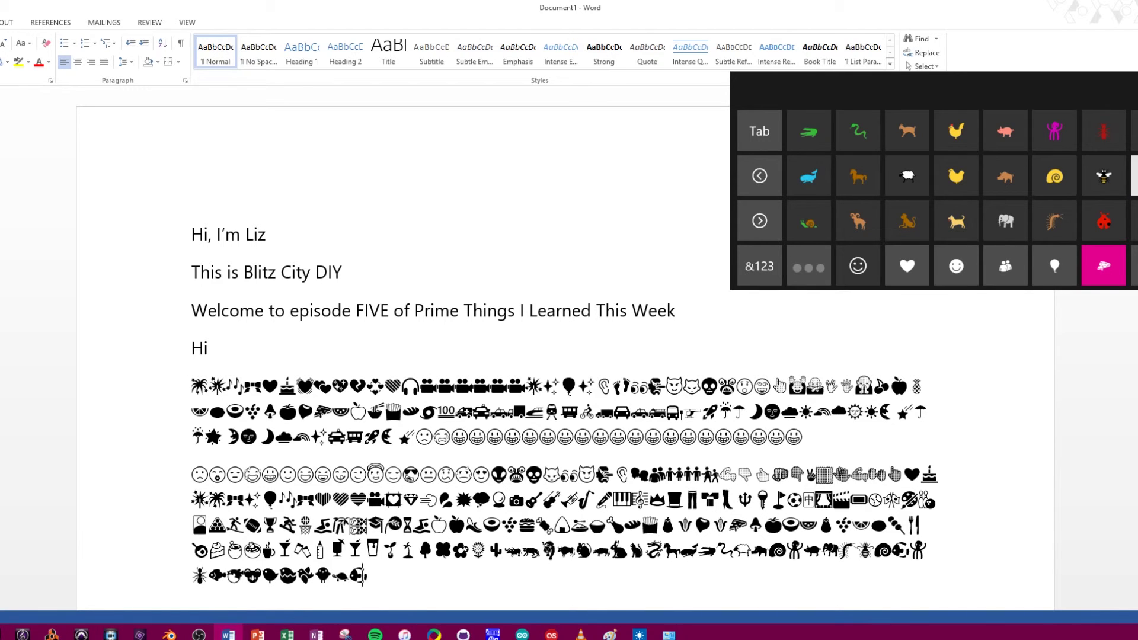
Step: Add a second bee and spiral shell, then boar, chicken, rooster, sheep, dog, snake and horse emojis
left_click(1104, 176)
left_click(1054, 176)
left_click(1005, 176)
left_click(956, 177)
left_click(957, 133)
left_click(907, 176)
left_click(907, 132)
left_click(859, 131)
left_click(859, 176)
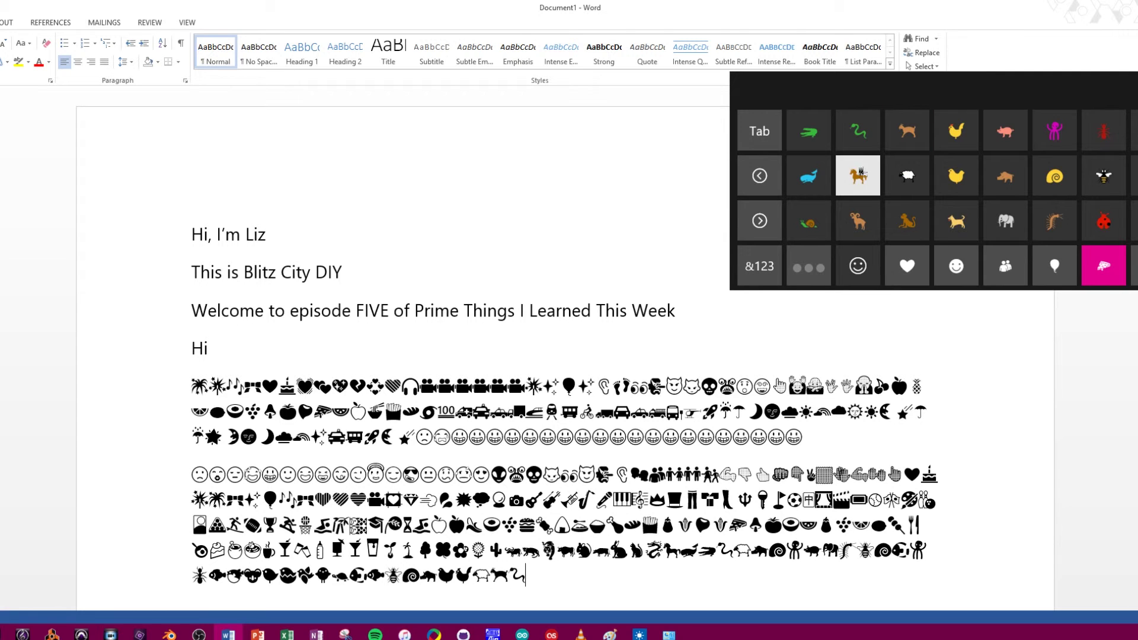
Step: Insert a run of repeated blue heart emojis from the celebration emoji category
left_click(1006, 265)
left_click(1055, 266)
left_click(1055, 221)
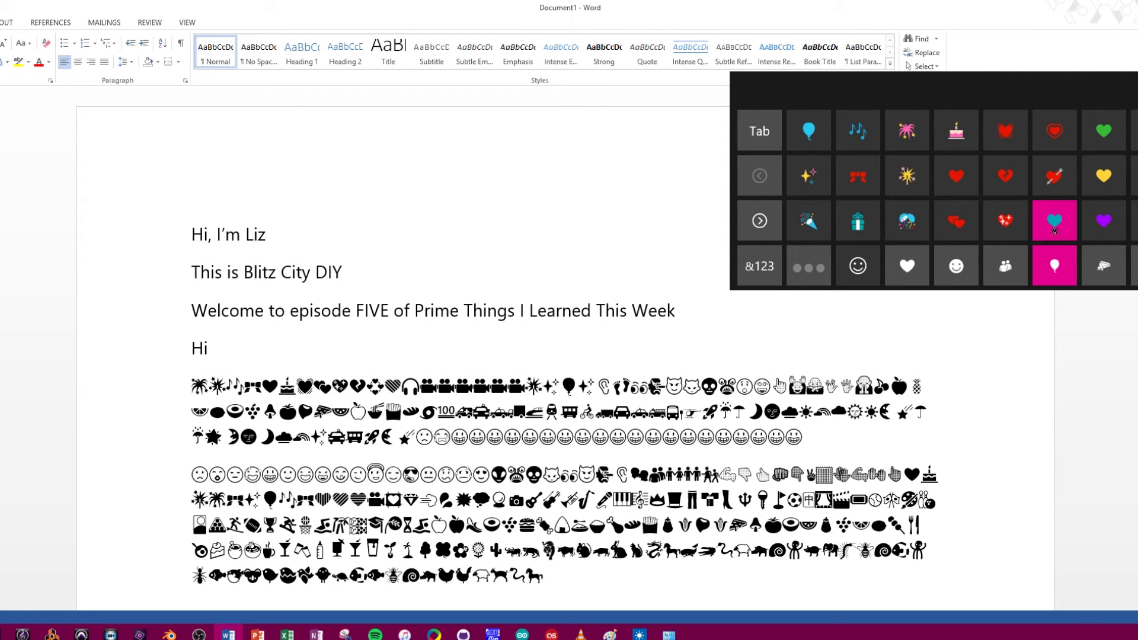
triple_click(1055, 233)
triple_click(1055, 233)
double_click(1055, 233)
triple_click(1054, 233)
Step: Add a broken heart, red heart, beating heart, red heart, birthday cake and another red heart emoji
left_click(1006, 177)
left_click(956, 176)
left_click(1005, 131)
left_click(956, 176)
left_click(957, 131)
left_click(954, 178)
Step: Insert a long run of repeated yellow starburst emojis after the last red heart
left_click(924, 187)
left_click(924, 188)
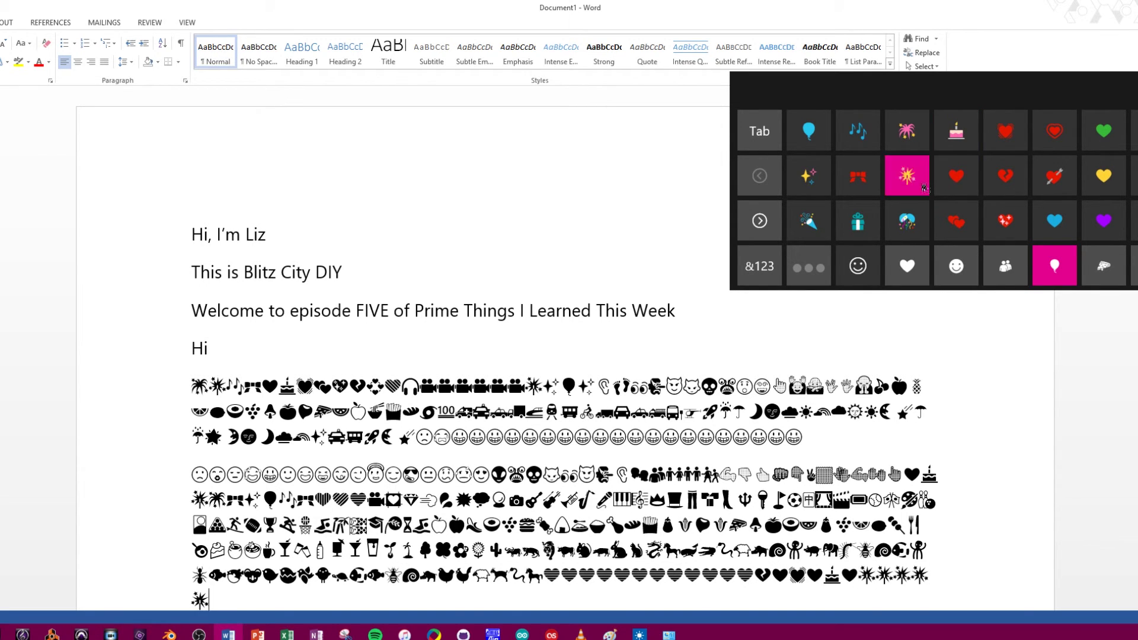
triple_click(925, 188)
triple_click(925, 188)
double_click(925, 188)
triple_click(925, 188)
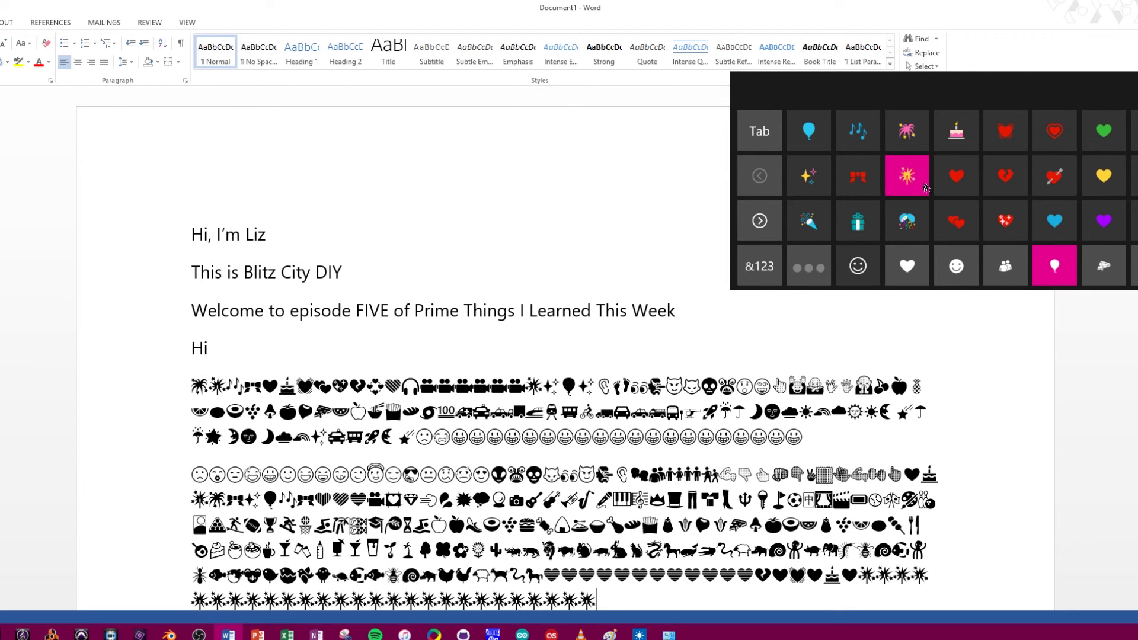
triple_click(926, 188)
double_click(926, 188)
triple_click(926, 188)
left_click(926, 188)
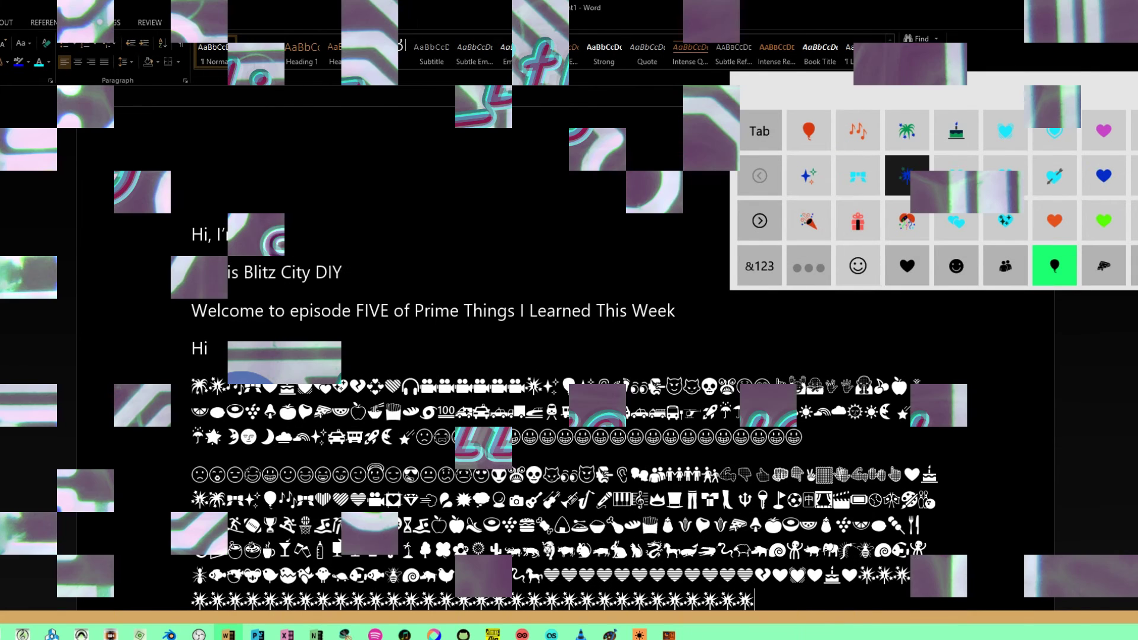